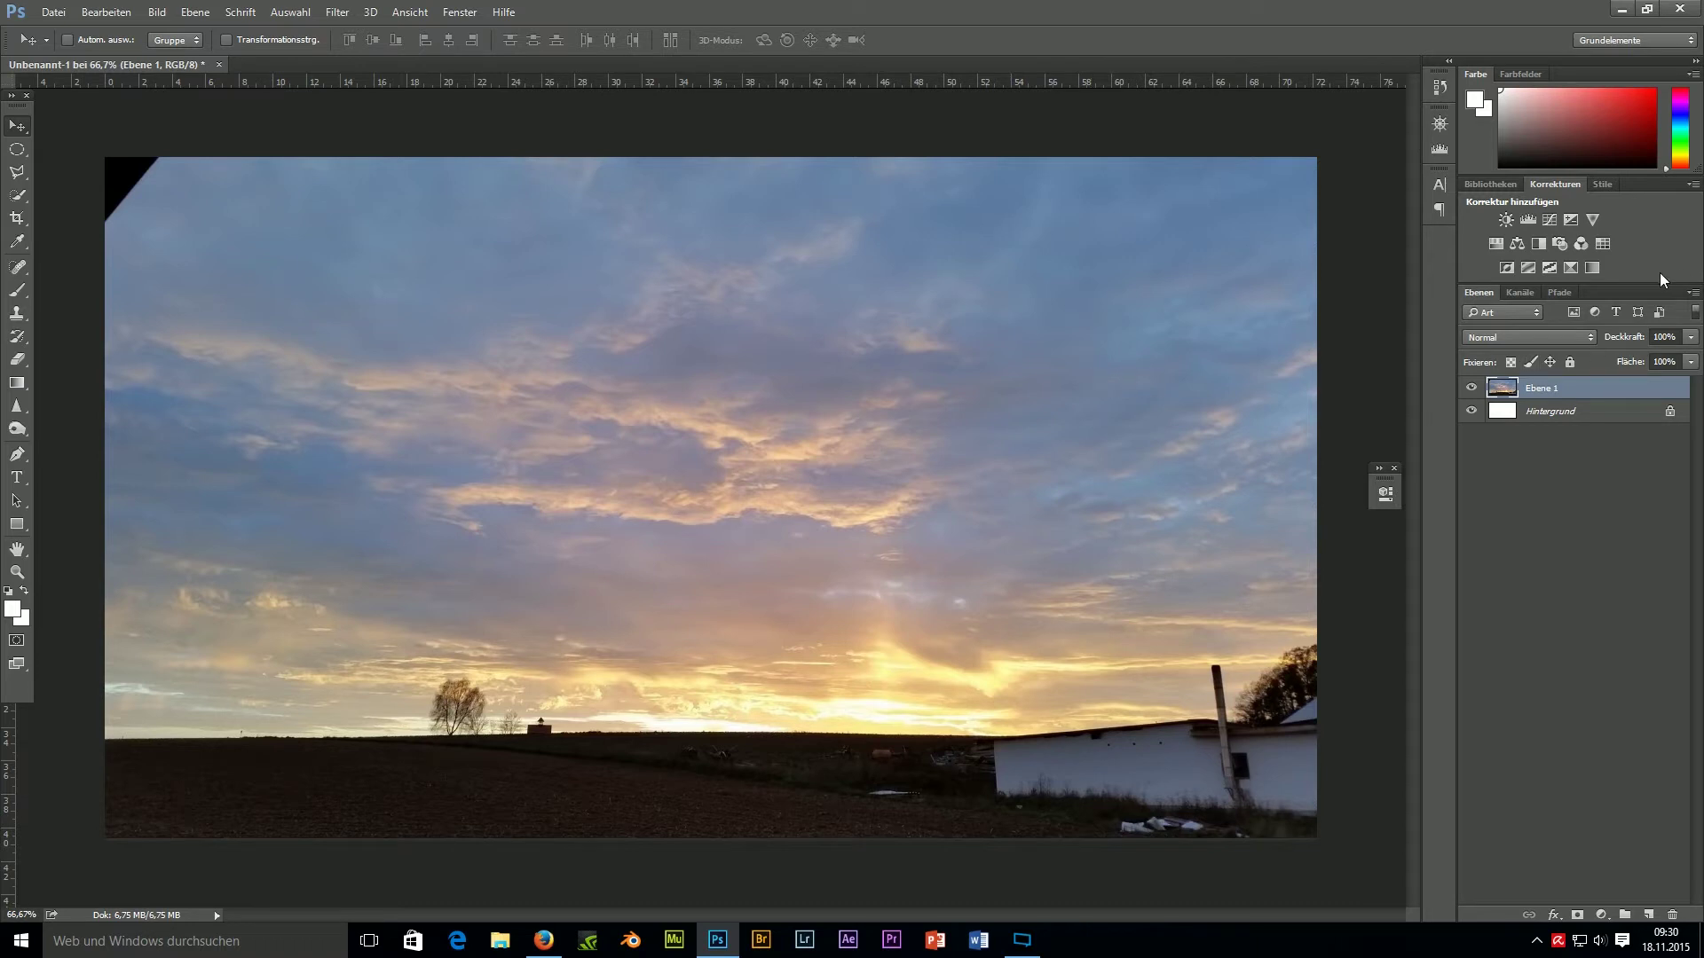
# Add a Color Lookup layer using the Fuji REALA 500D Kodak 2393 3D LUT, then collapse Properties.
pyautogui.click(1602, 244)
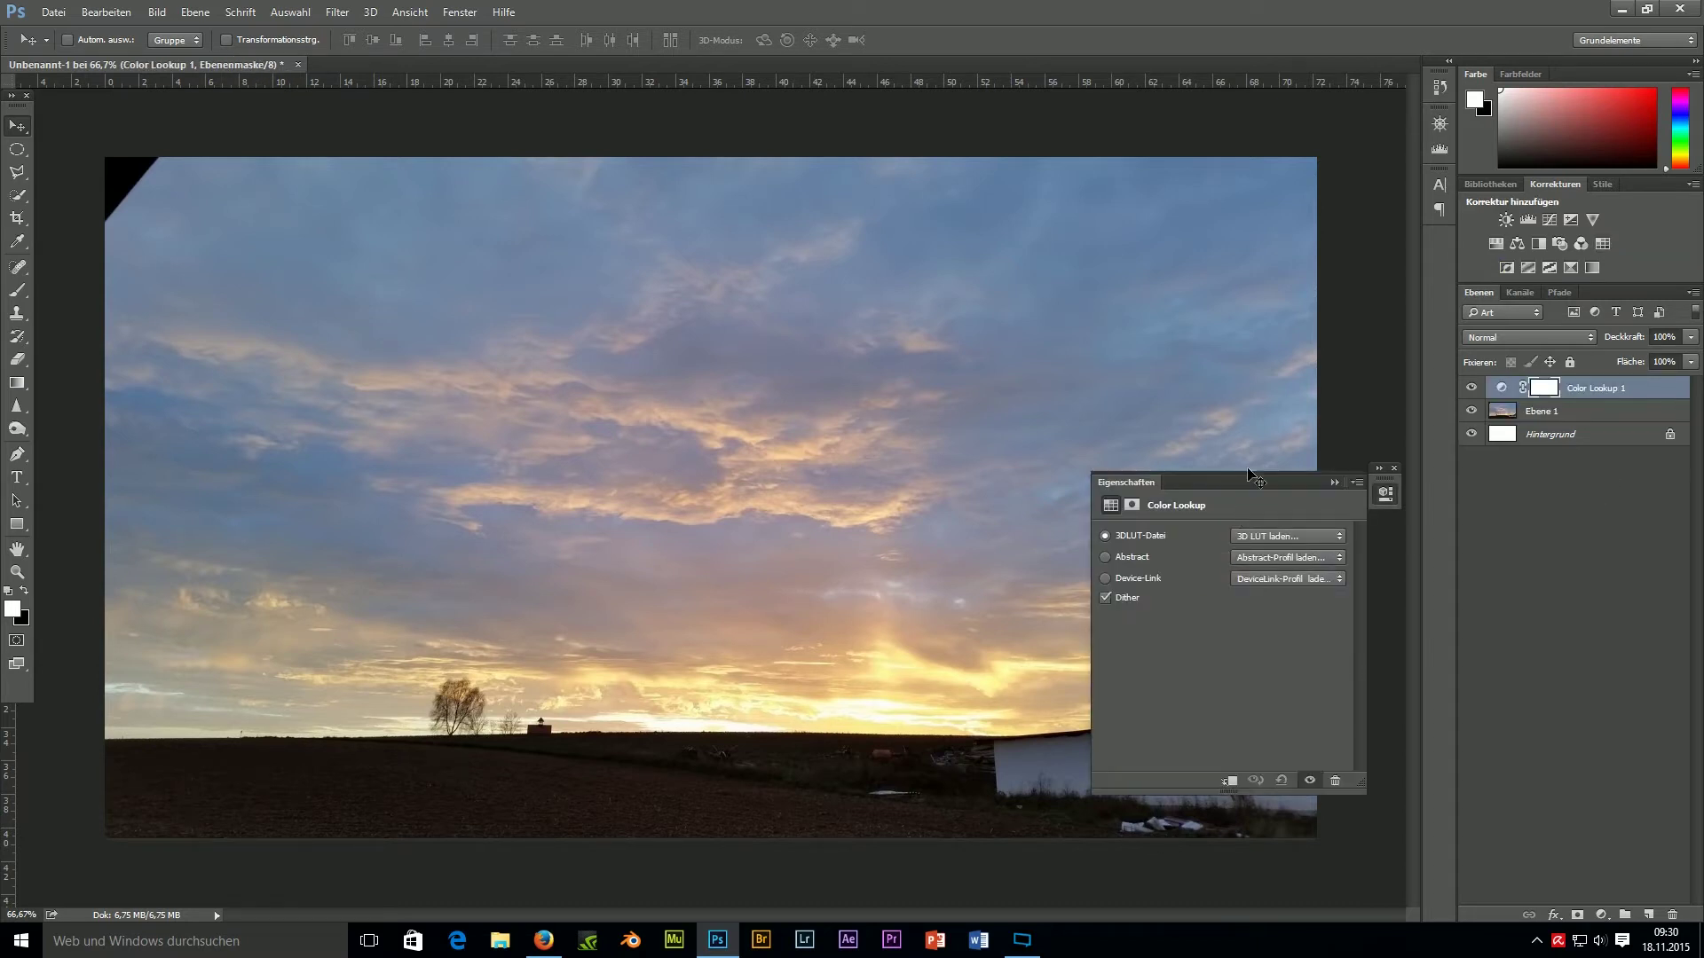
pyautogui.moveTo(1254, 494); pyautogui.dragTo(1269, 357)
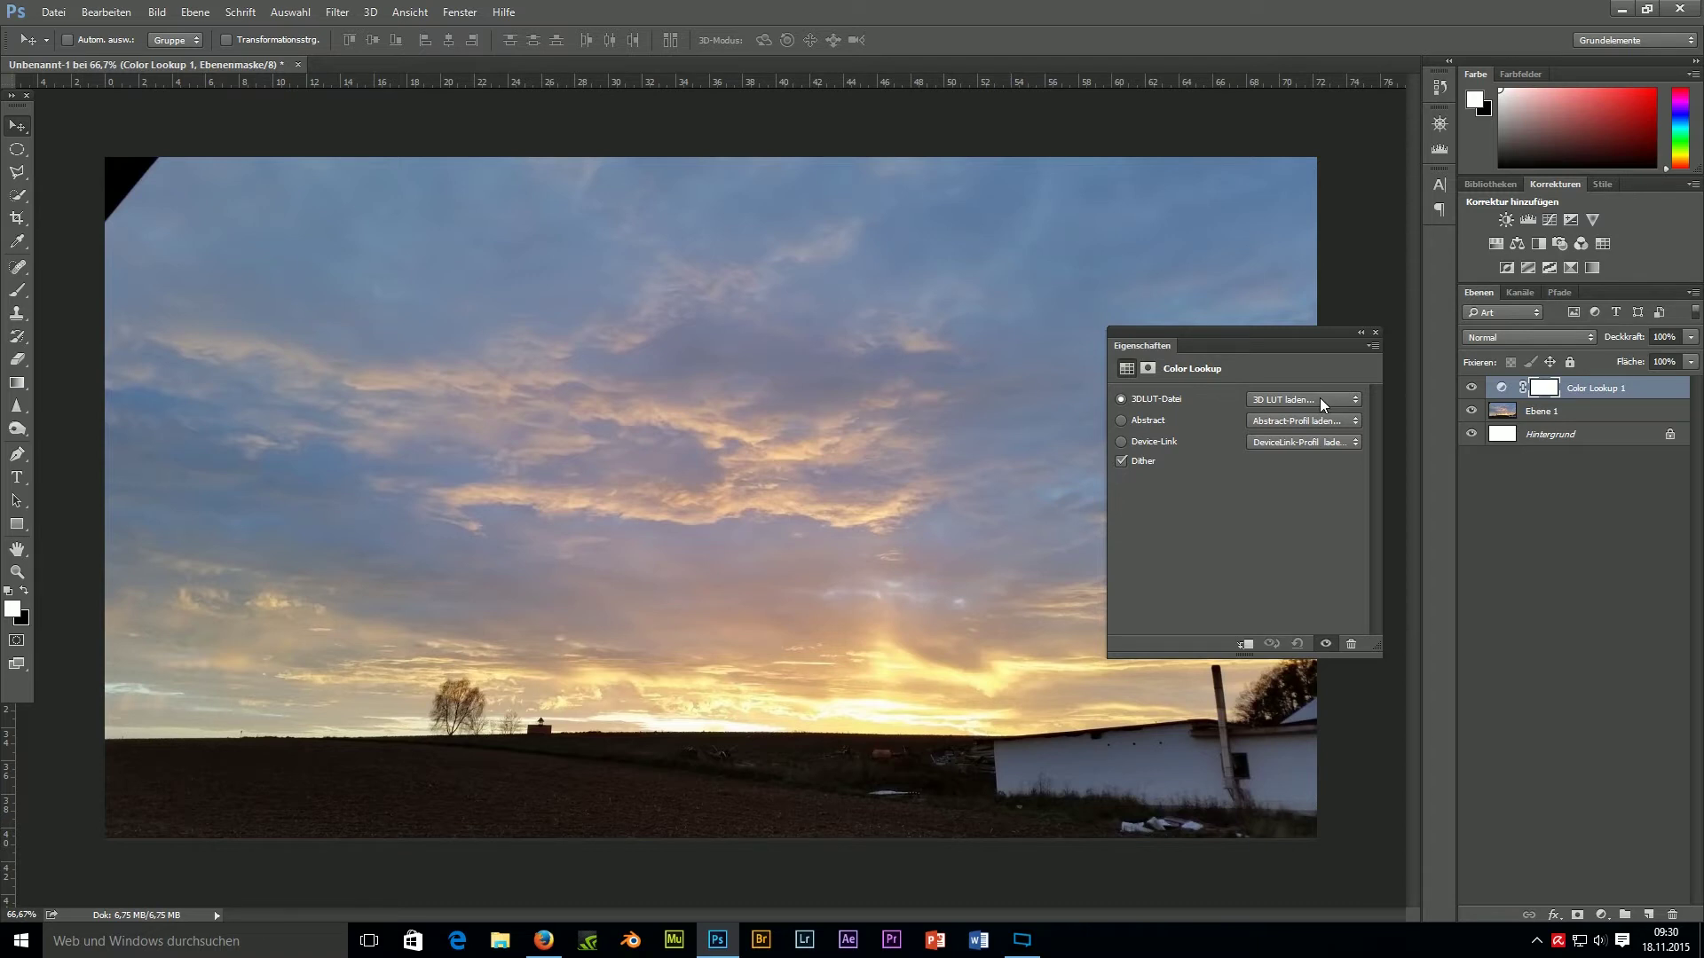
pyautogui.click(1274, 399)
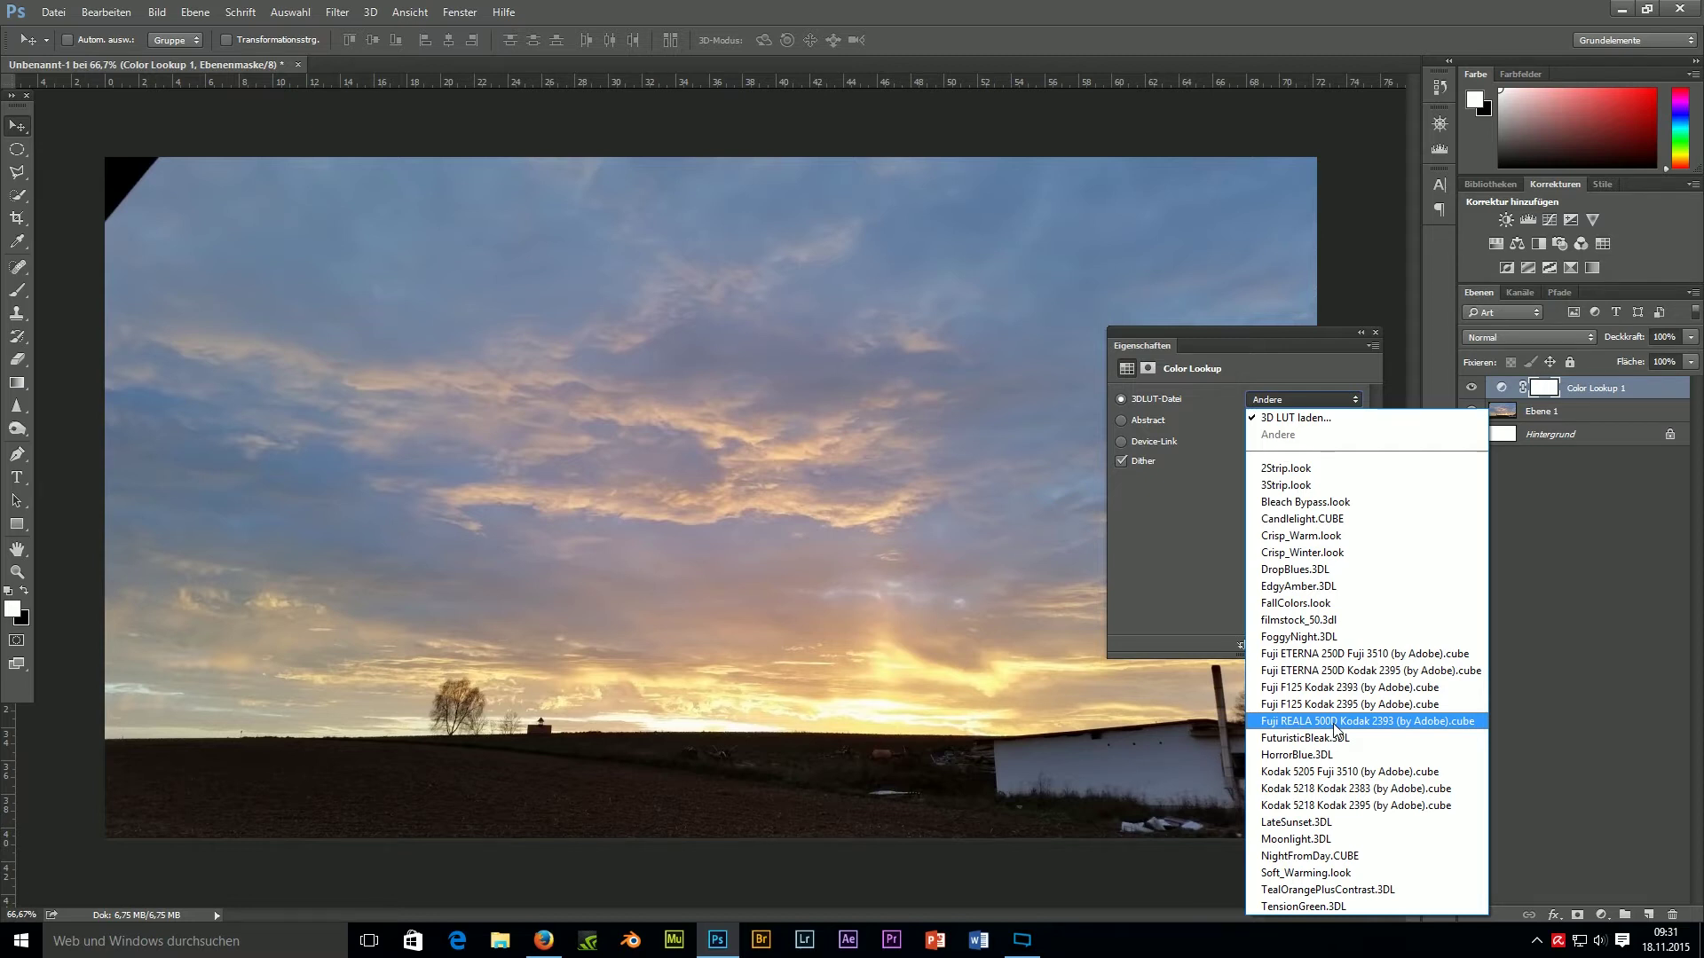
pyautogui.click(1334, 722)
pyautogui.click(1360, 332)
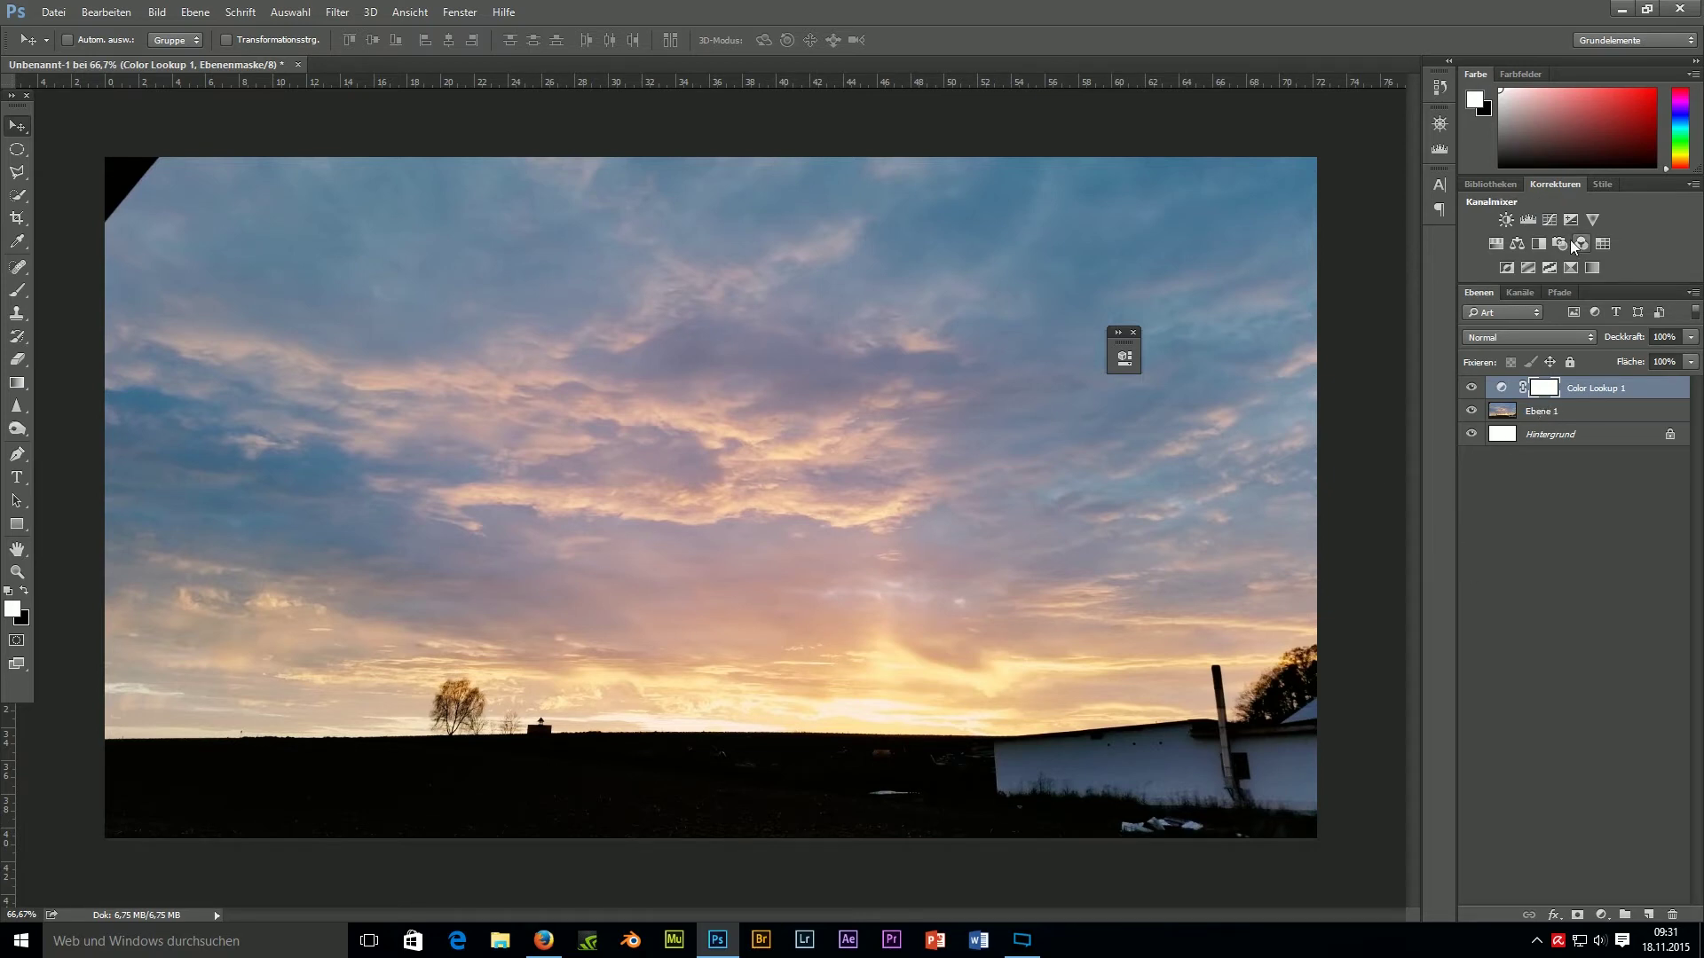
# Add a Curves layer and pull a low point on the RGB curve downward to darken the image.
pyautogui.click(1549, 220)
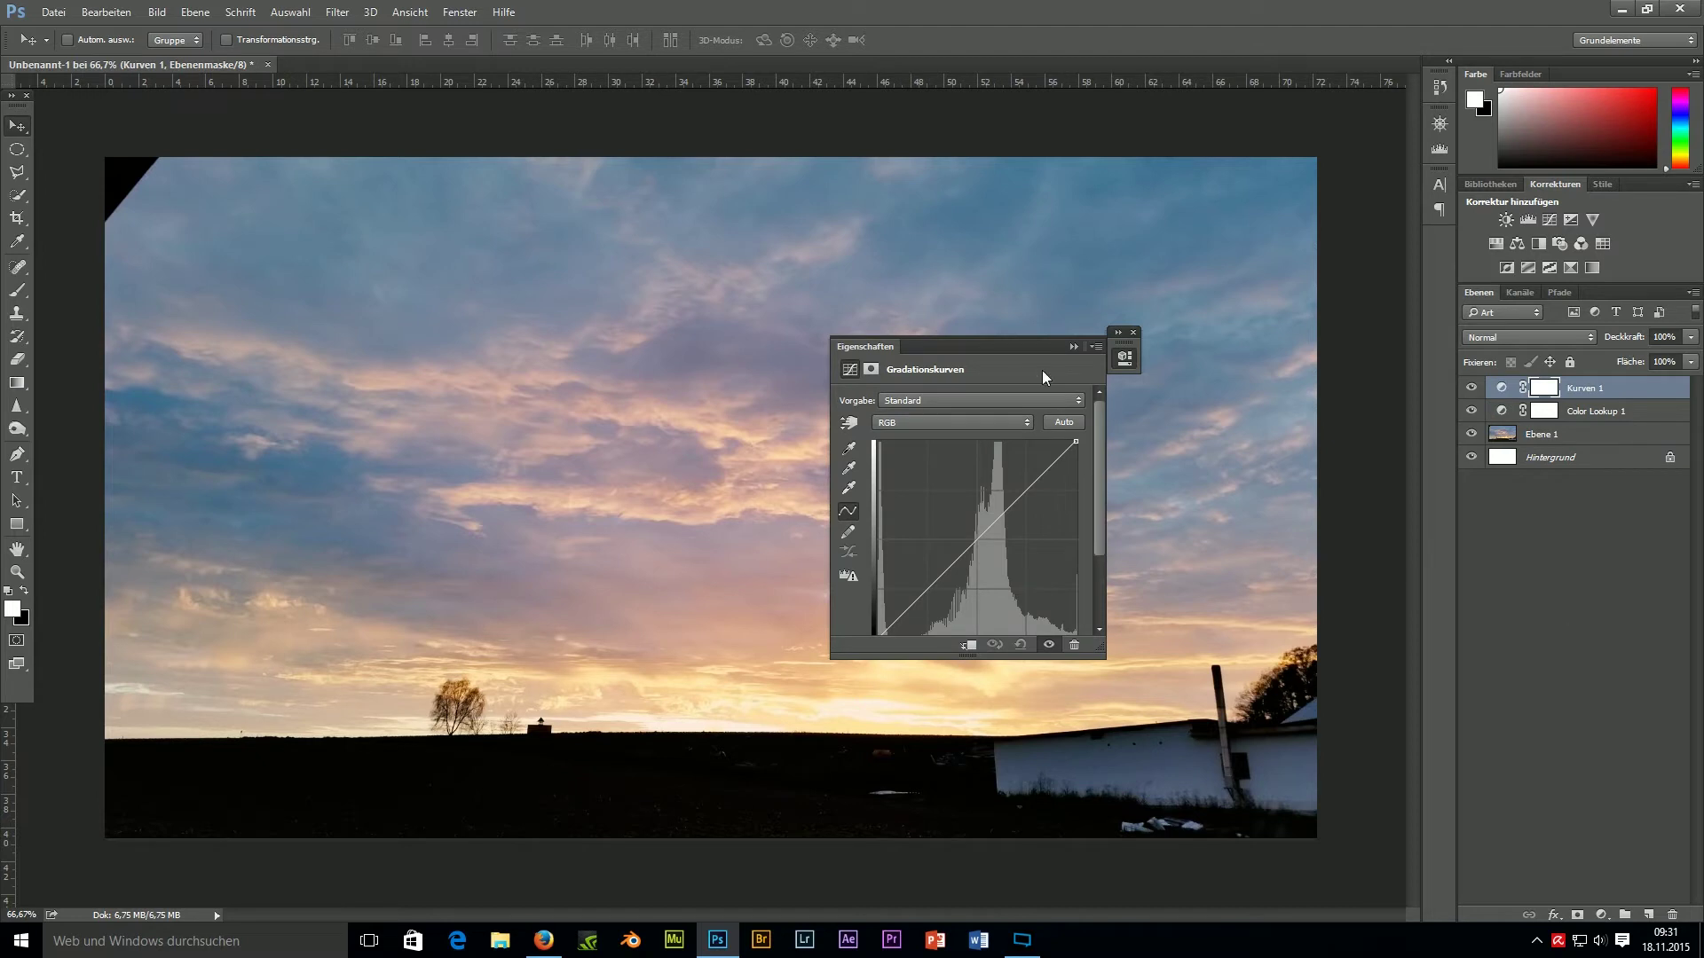
pyautogui.moveTo(1020, 349)
pyautogui.mouseDown()
pyautogui.moveTo(1381, 348)
pyautogui.moveTo(1381, 332)
pyautogui.mouseUp()
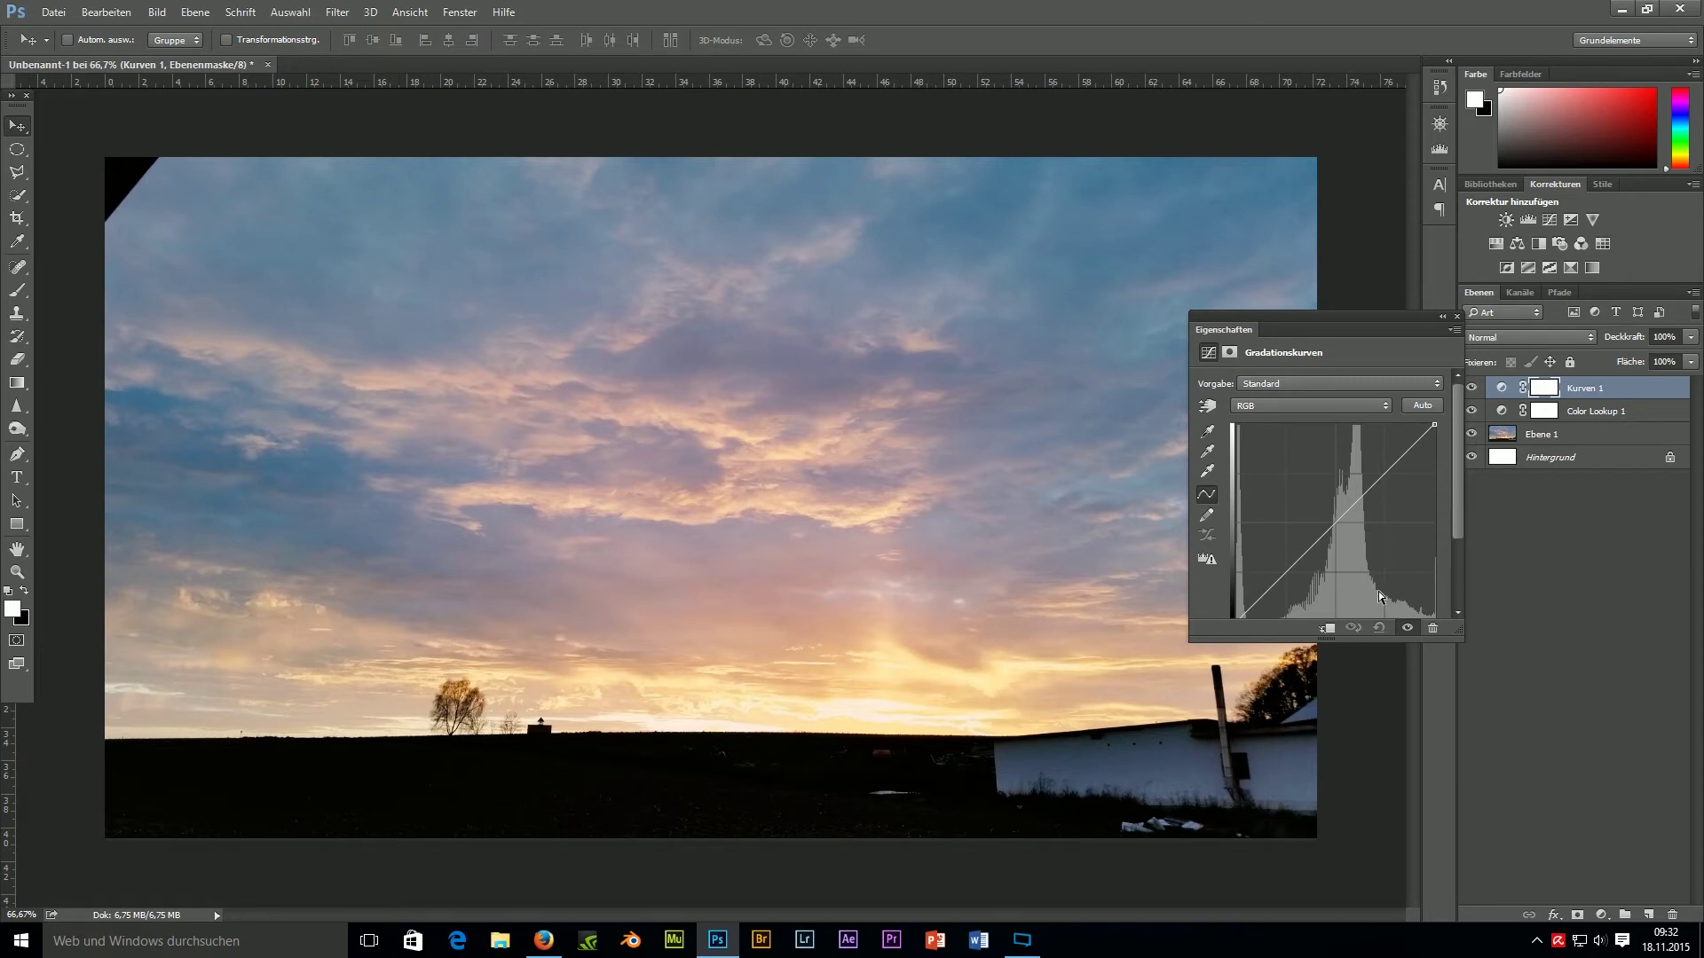
pyautogui.click(1276, 585)
pyautogui.moveTo(1276, 585); pyautogui.dragTo(1278, 606)
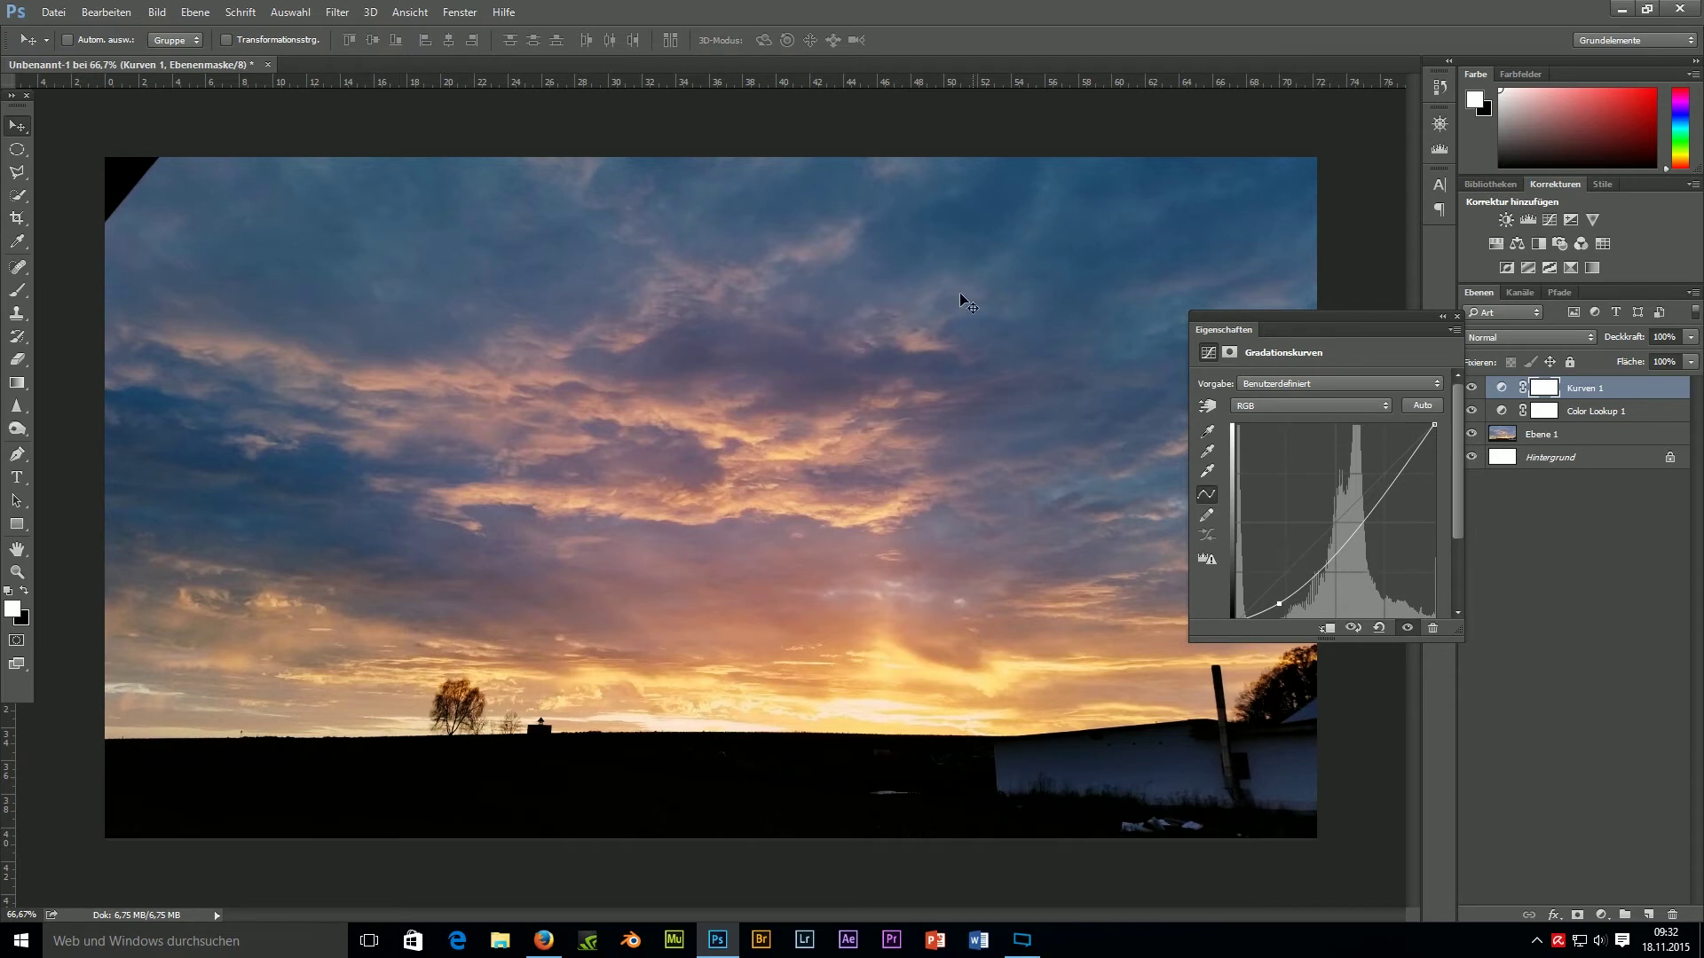
pyautogui.moveTo(1280, 602); pyautogui.dragTo(1278, 609)
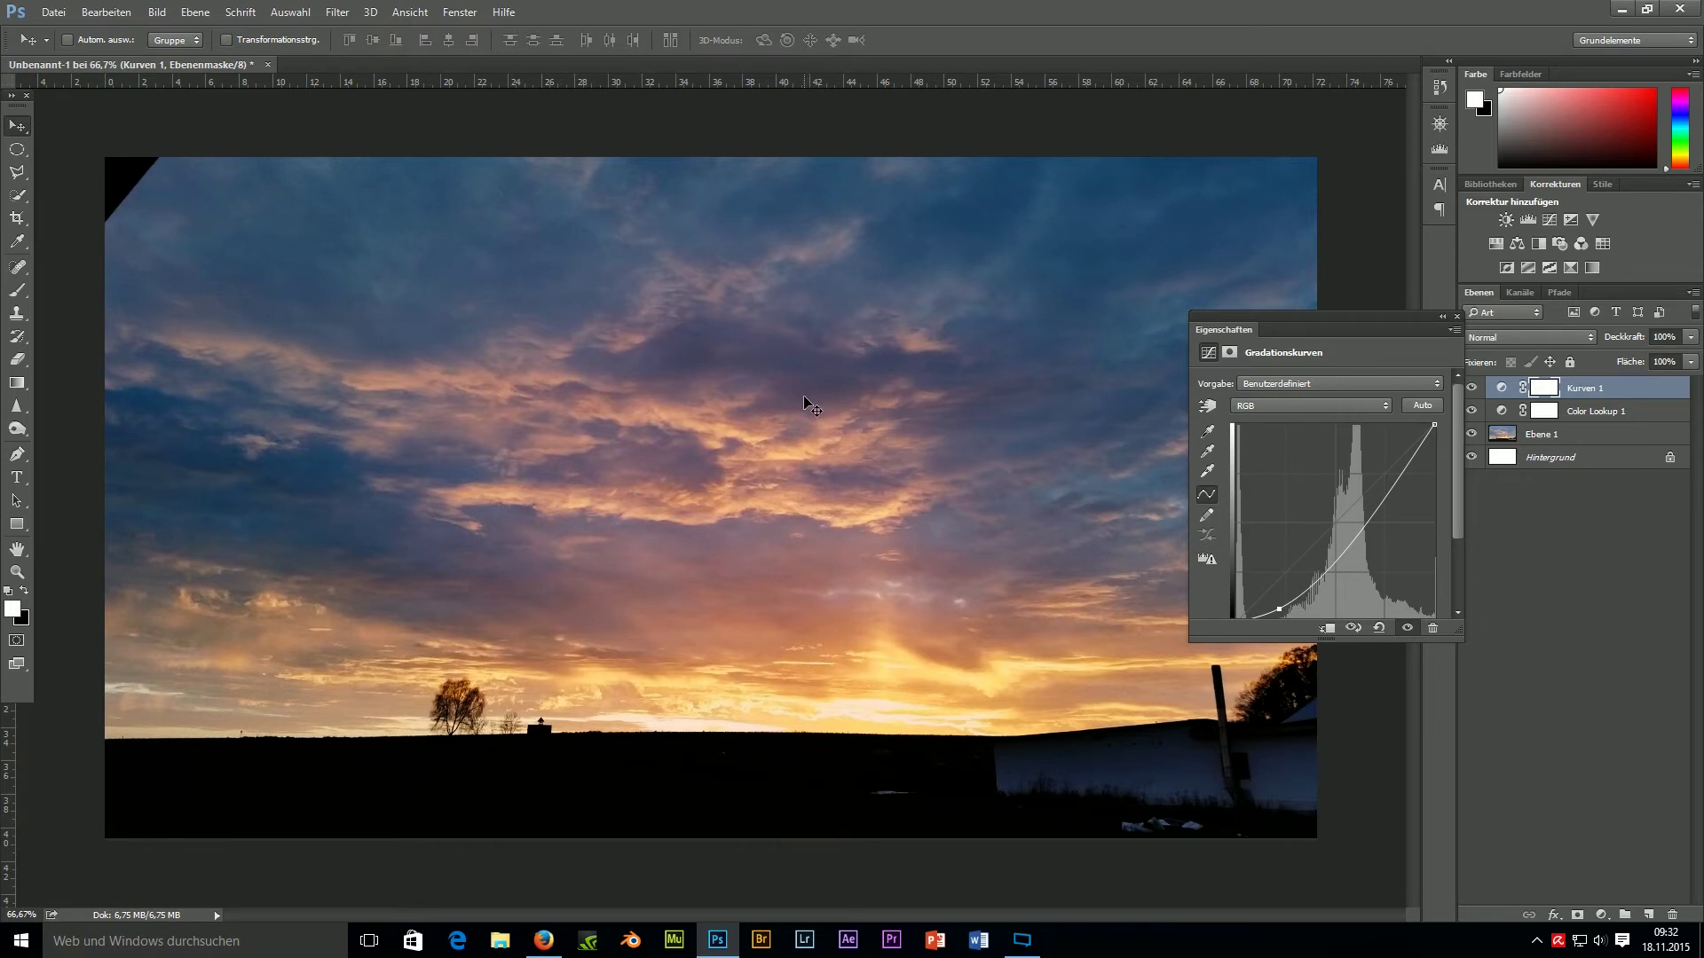
# Zoom into the sky at 200%, zoom back out to 66.7%, and collapse the Curves properties.
pyautogui.click(17, 572)
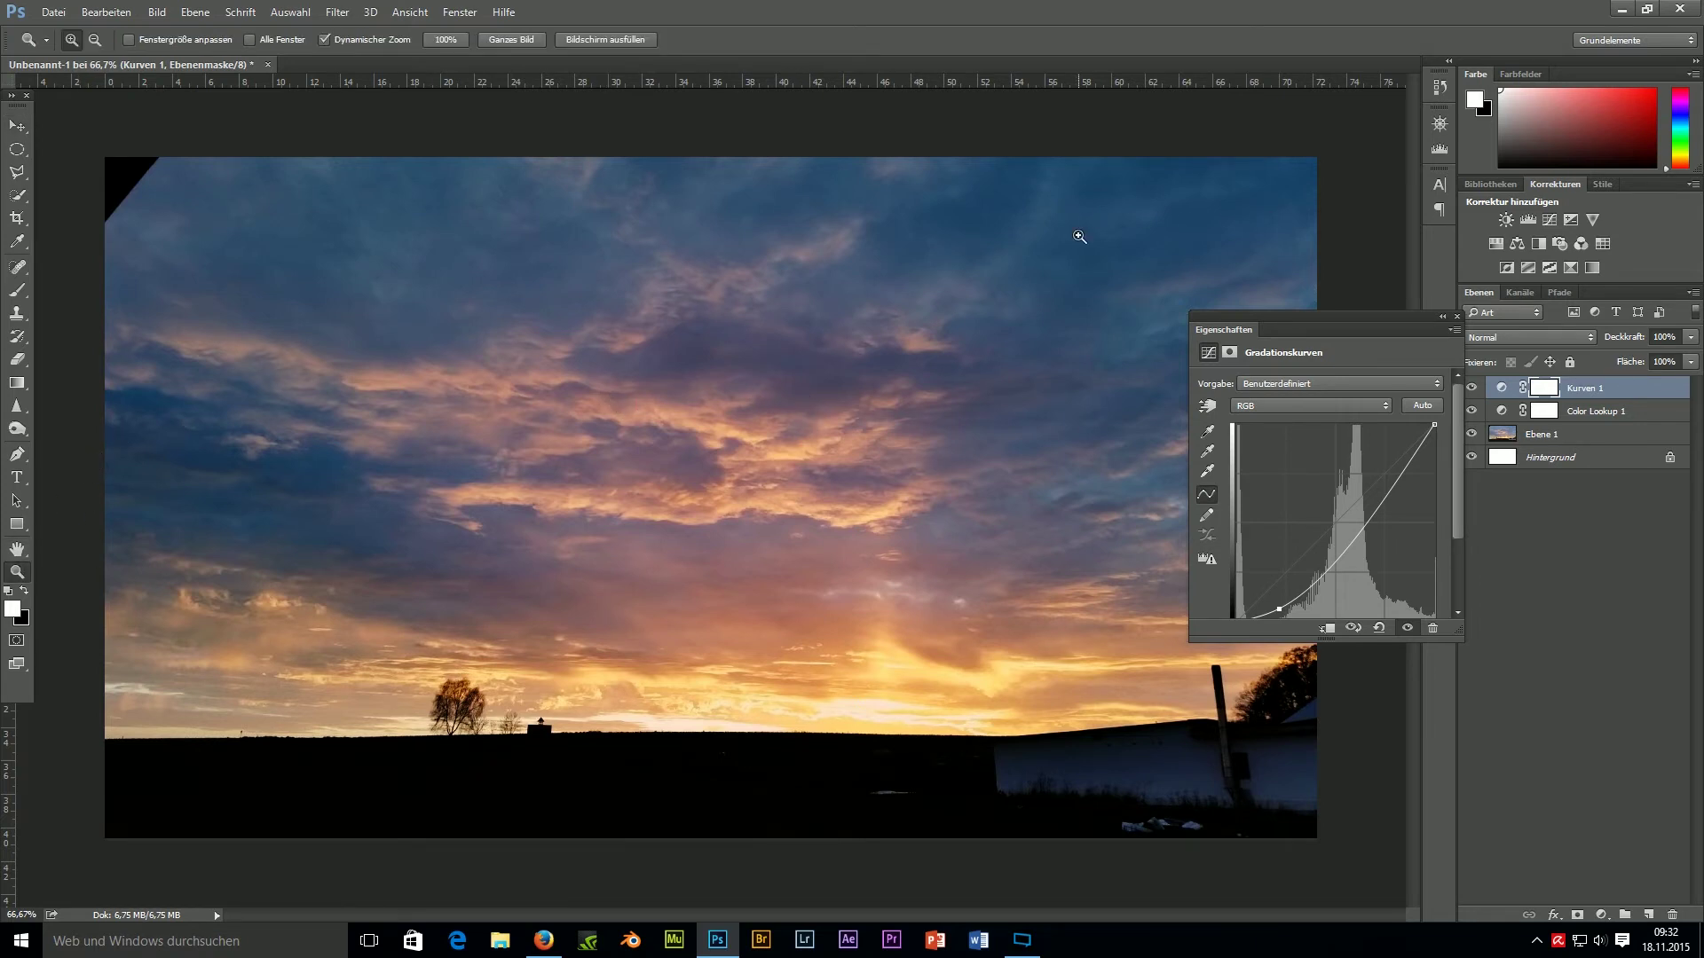
pyautogui.click(1079, 237)
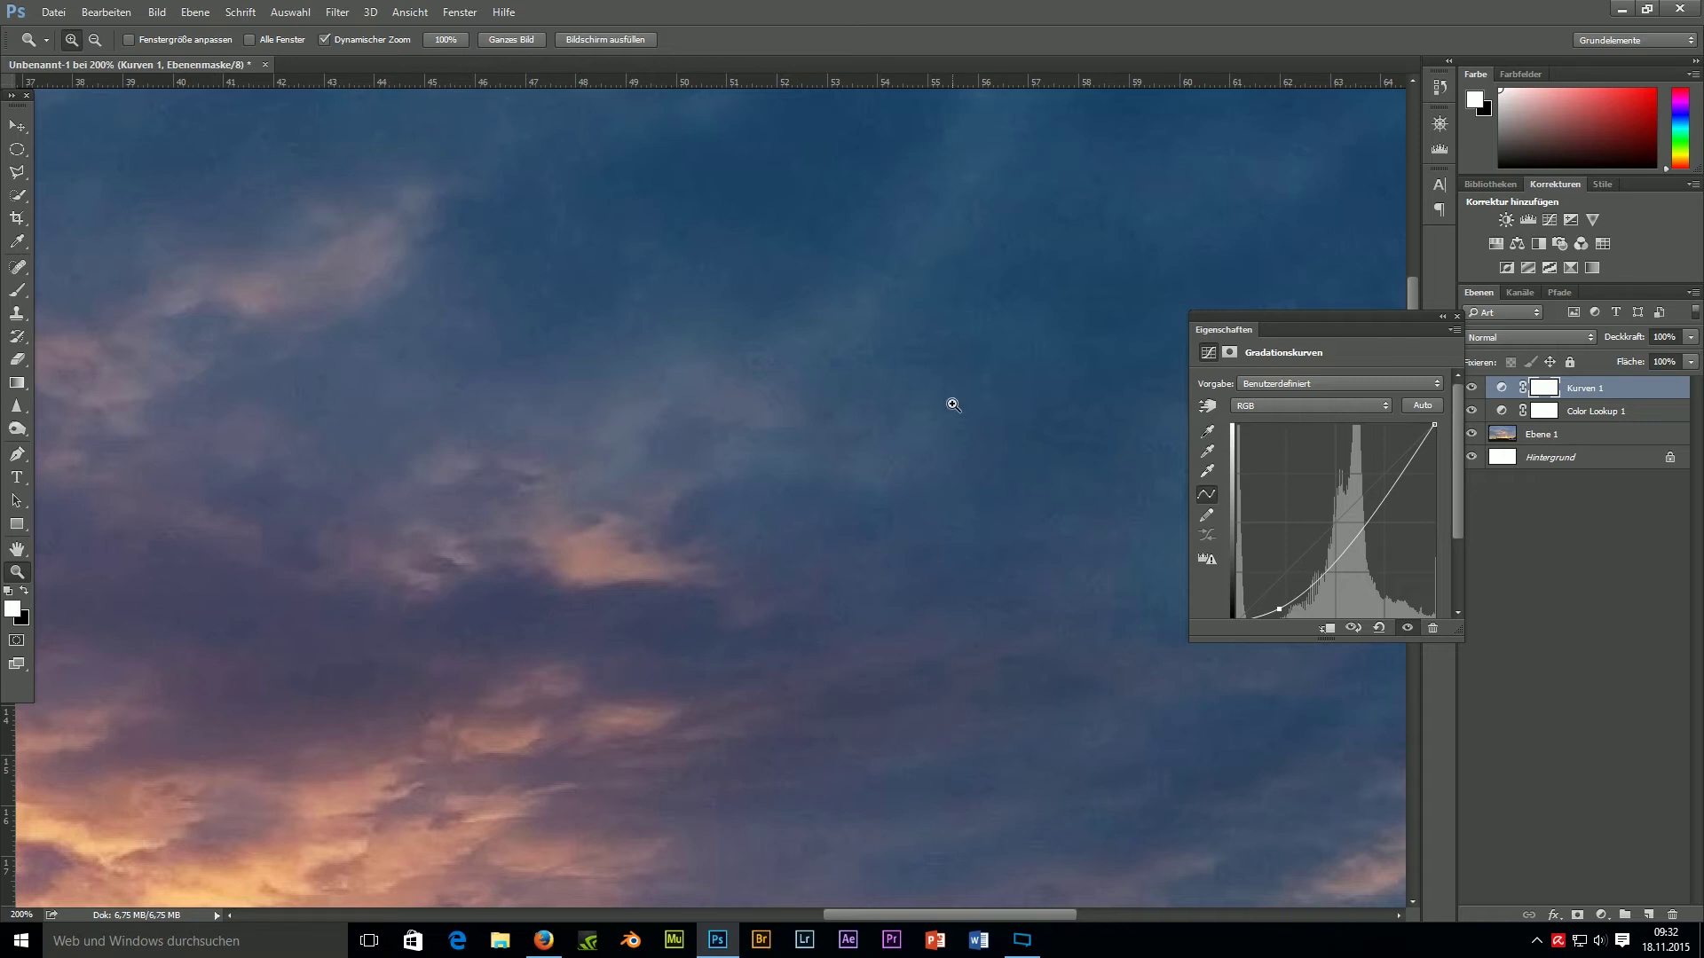
pyautogui.keyDown('alt'); pyautogui.click(878, 365); pyautogui.keyUp('alt')
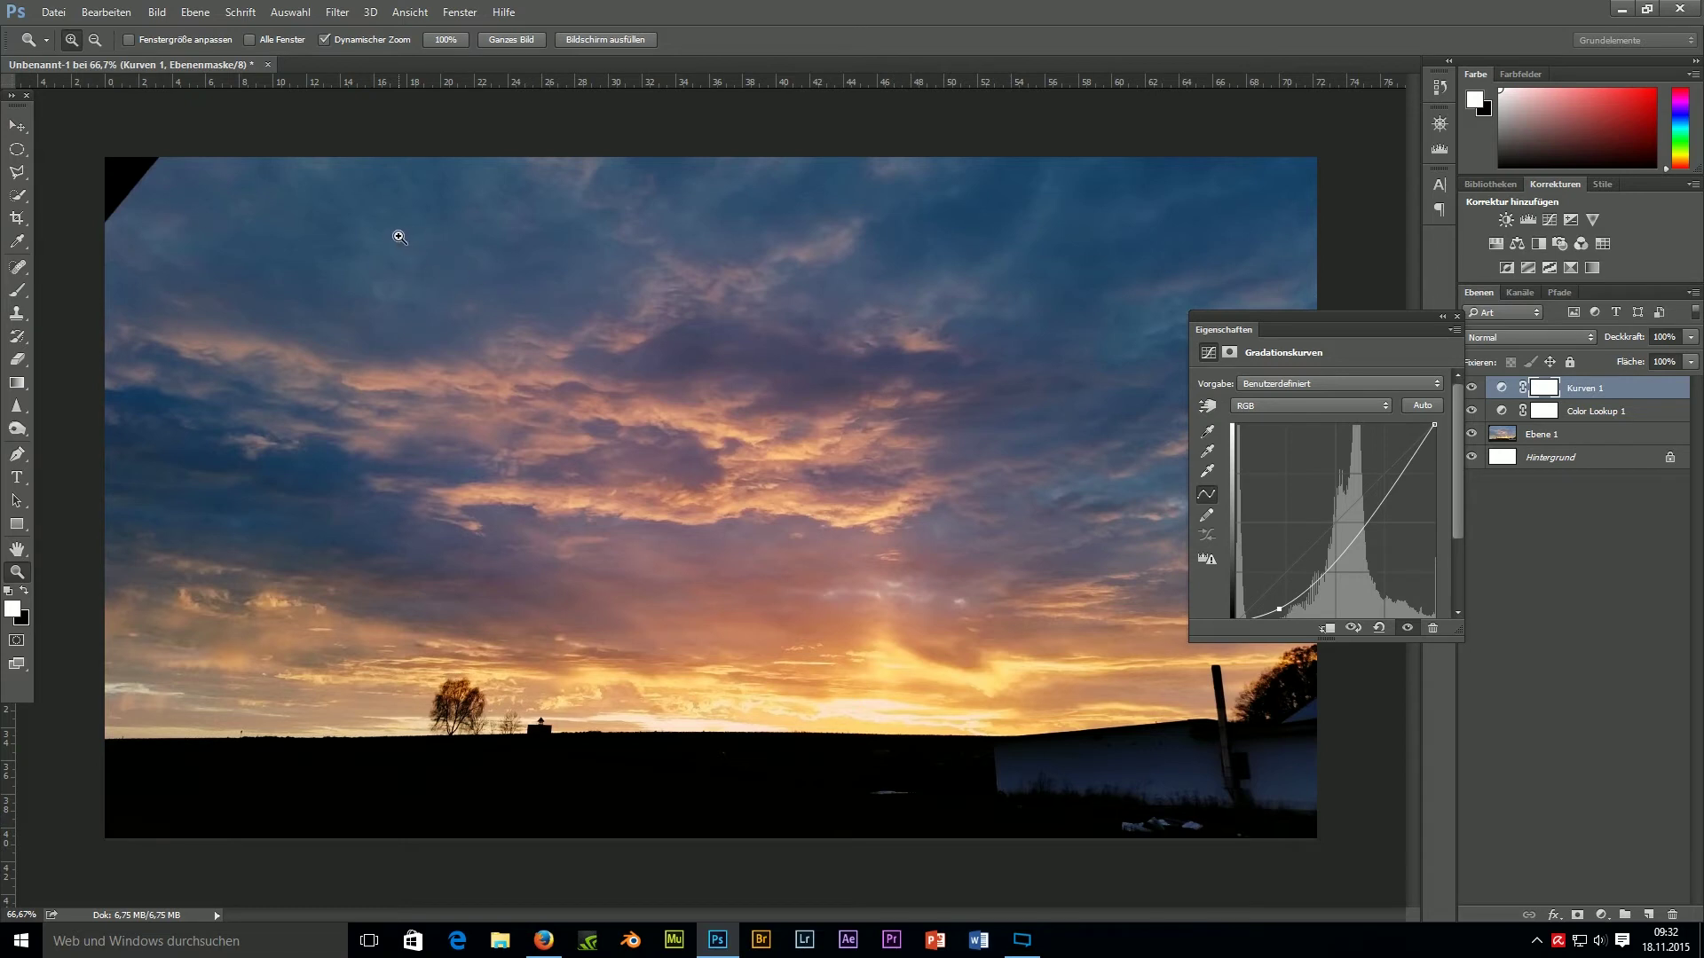
pyautogui.click(1442, 316)
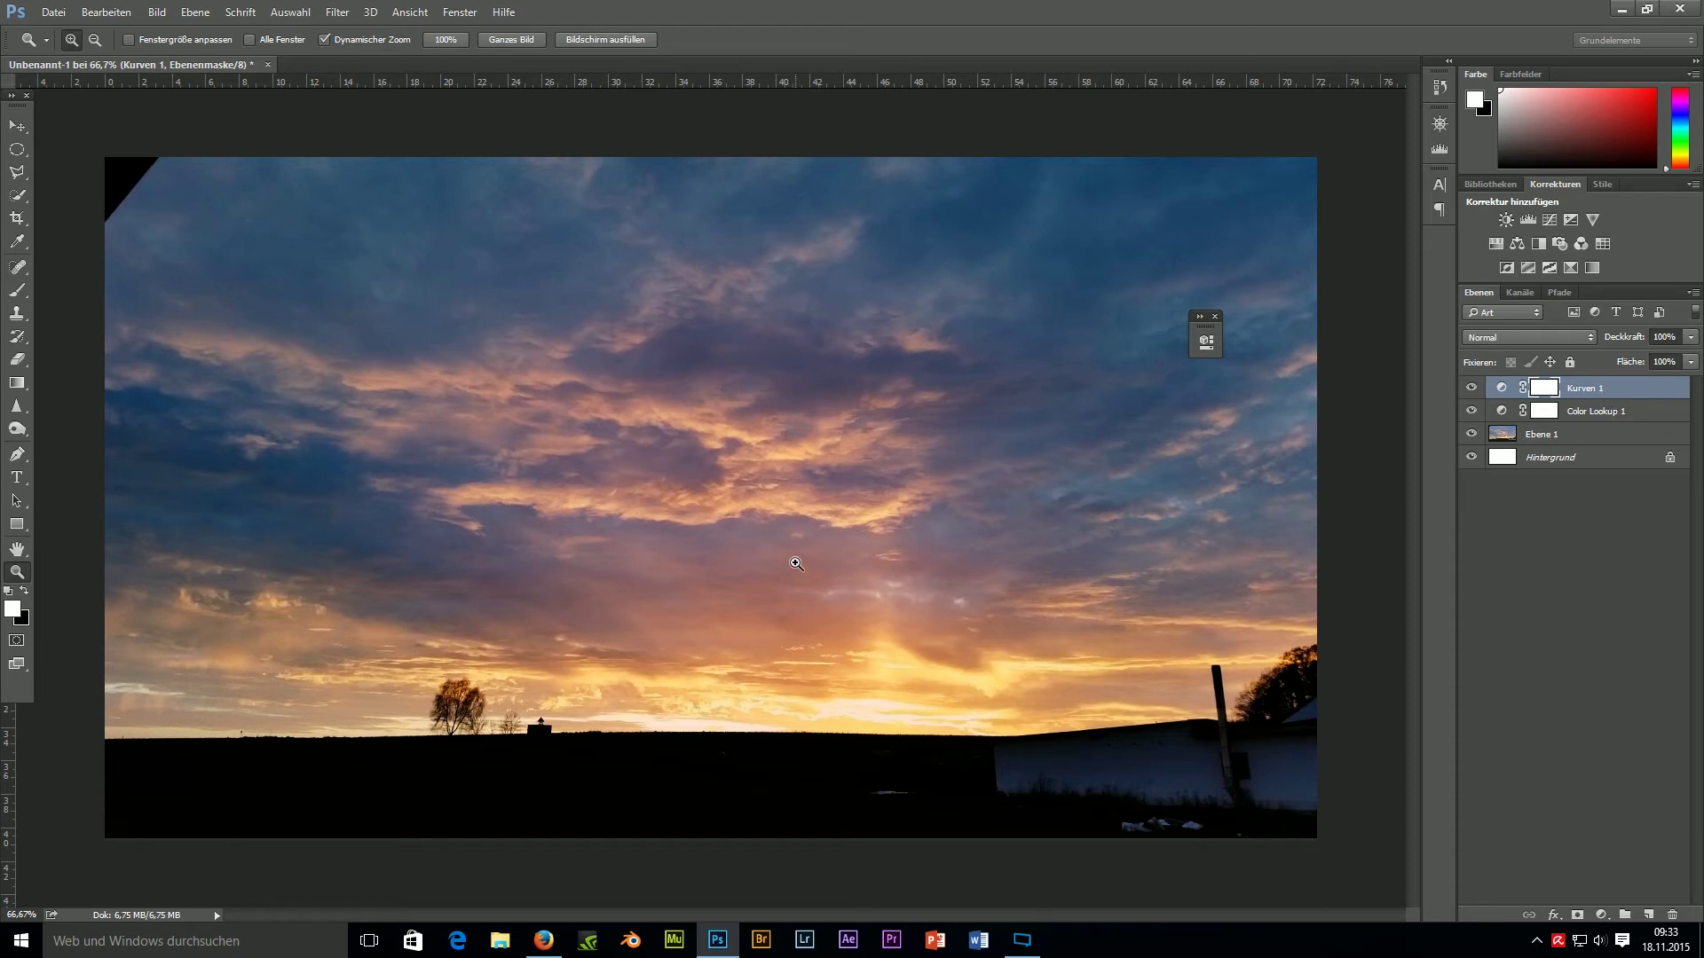
# Add a Hue/Saturation layer and set the Sättigung (saturation) slider to +13.
pyautogui.click(1491, 244)
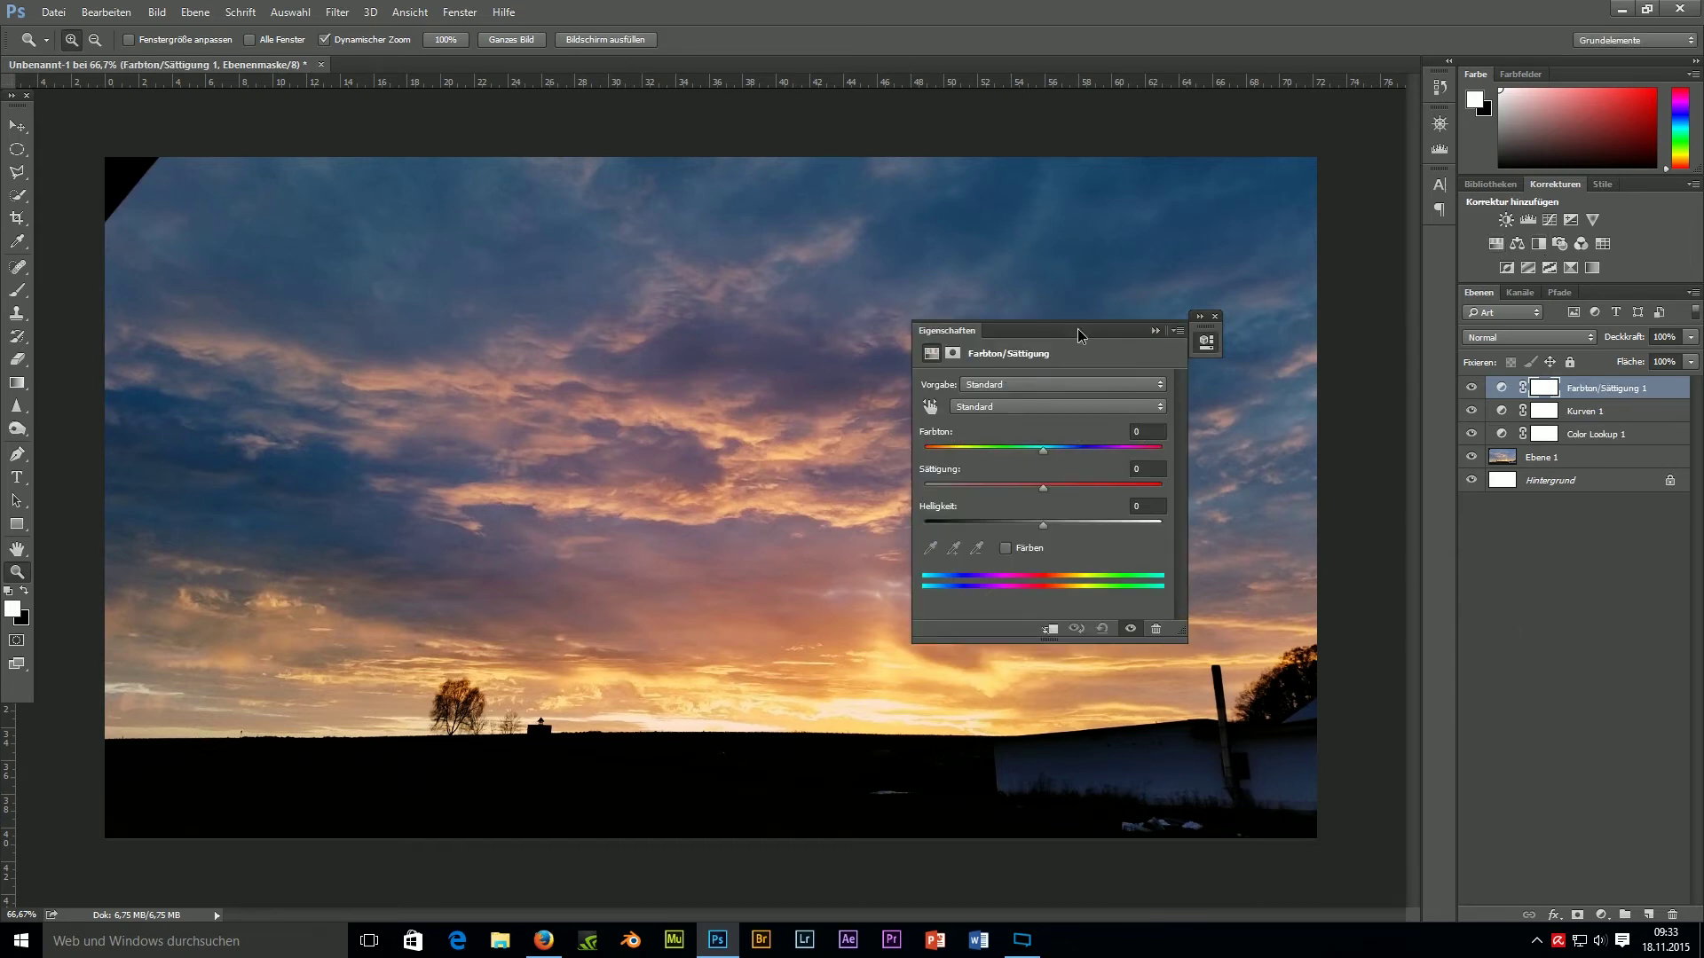
pyautogui.moveTo(1077, 332); pyautogui.dragTo(1508, 370)
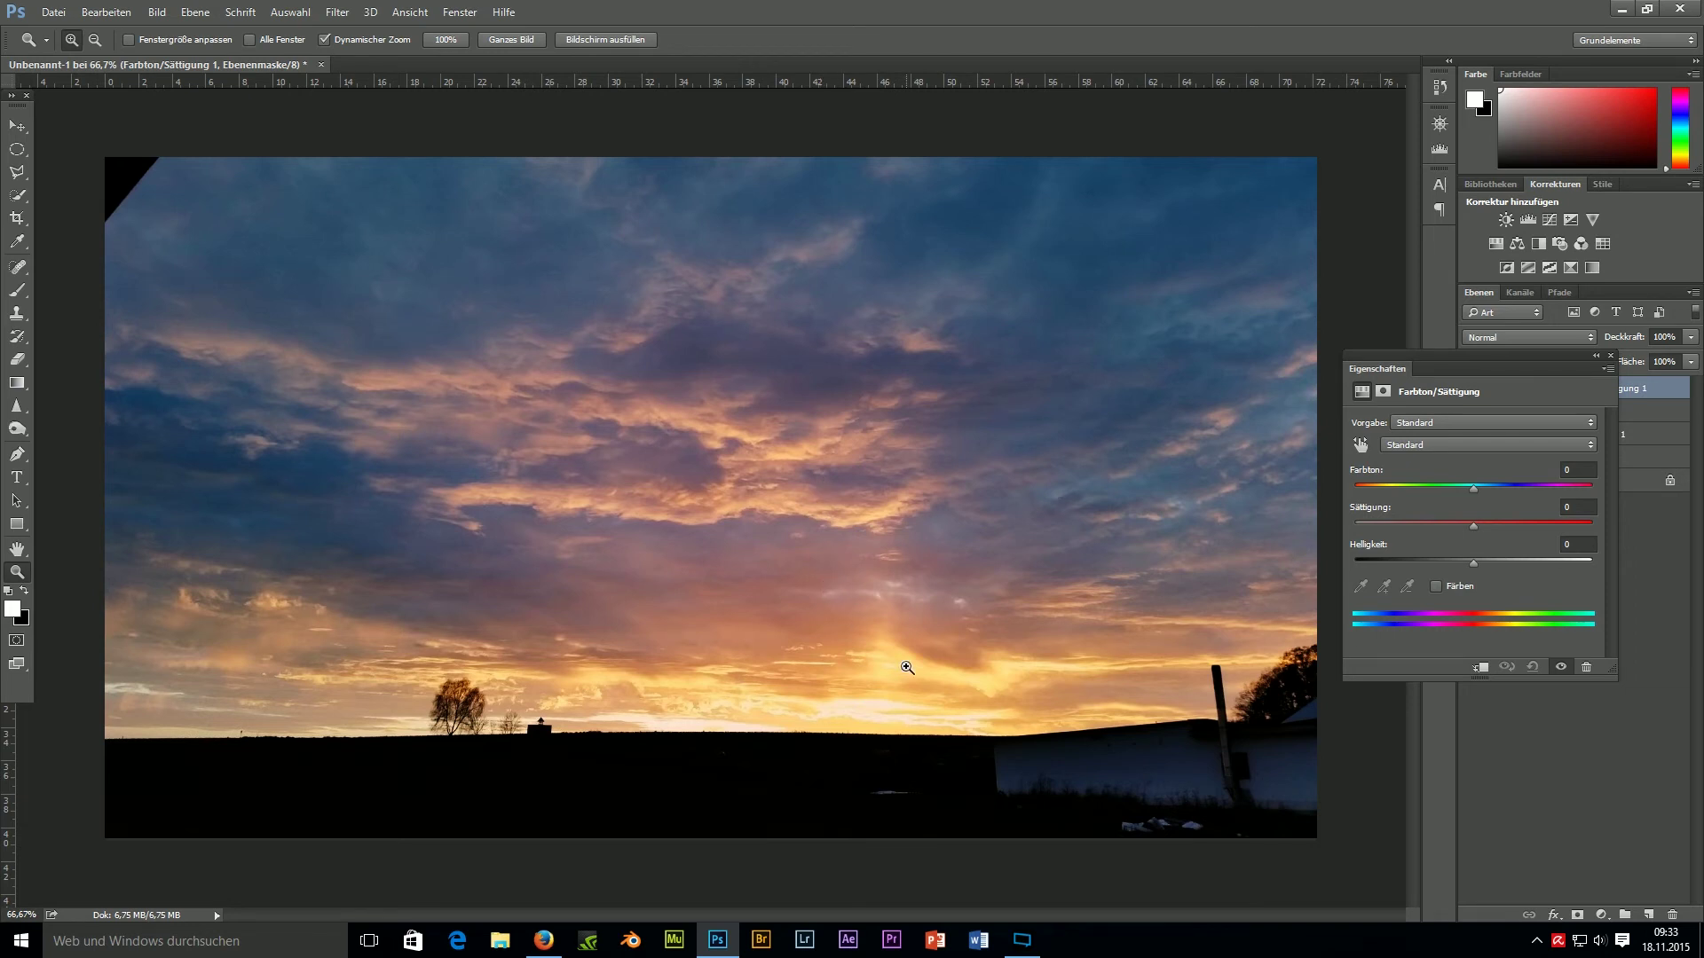
pyautogui.click(1472, 527)
pyautogui.moveTo(1477, 525)
pyautogui.mouseDown()
pyautogui.moveTo(1600, 523)
pyautogui.moveTo(1487, 527)
pyautogui.mouseUp()
pyautogui.moveTo(1488, 537); pyautogui.dragTo(1483, 537)
# Toggle visibility of Farbton/Sättigung 1 and Kurven 1 off and back on to compare.
pyautogui.click(1595, 359)
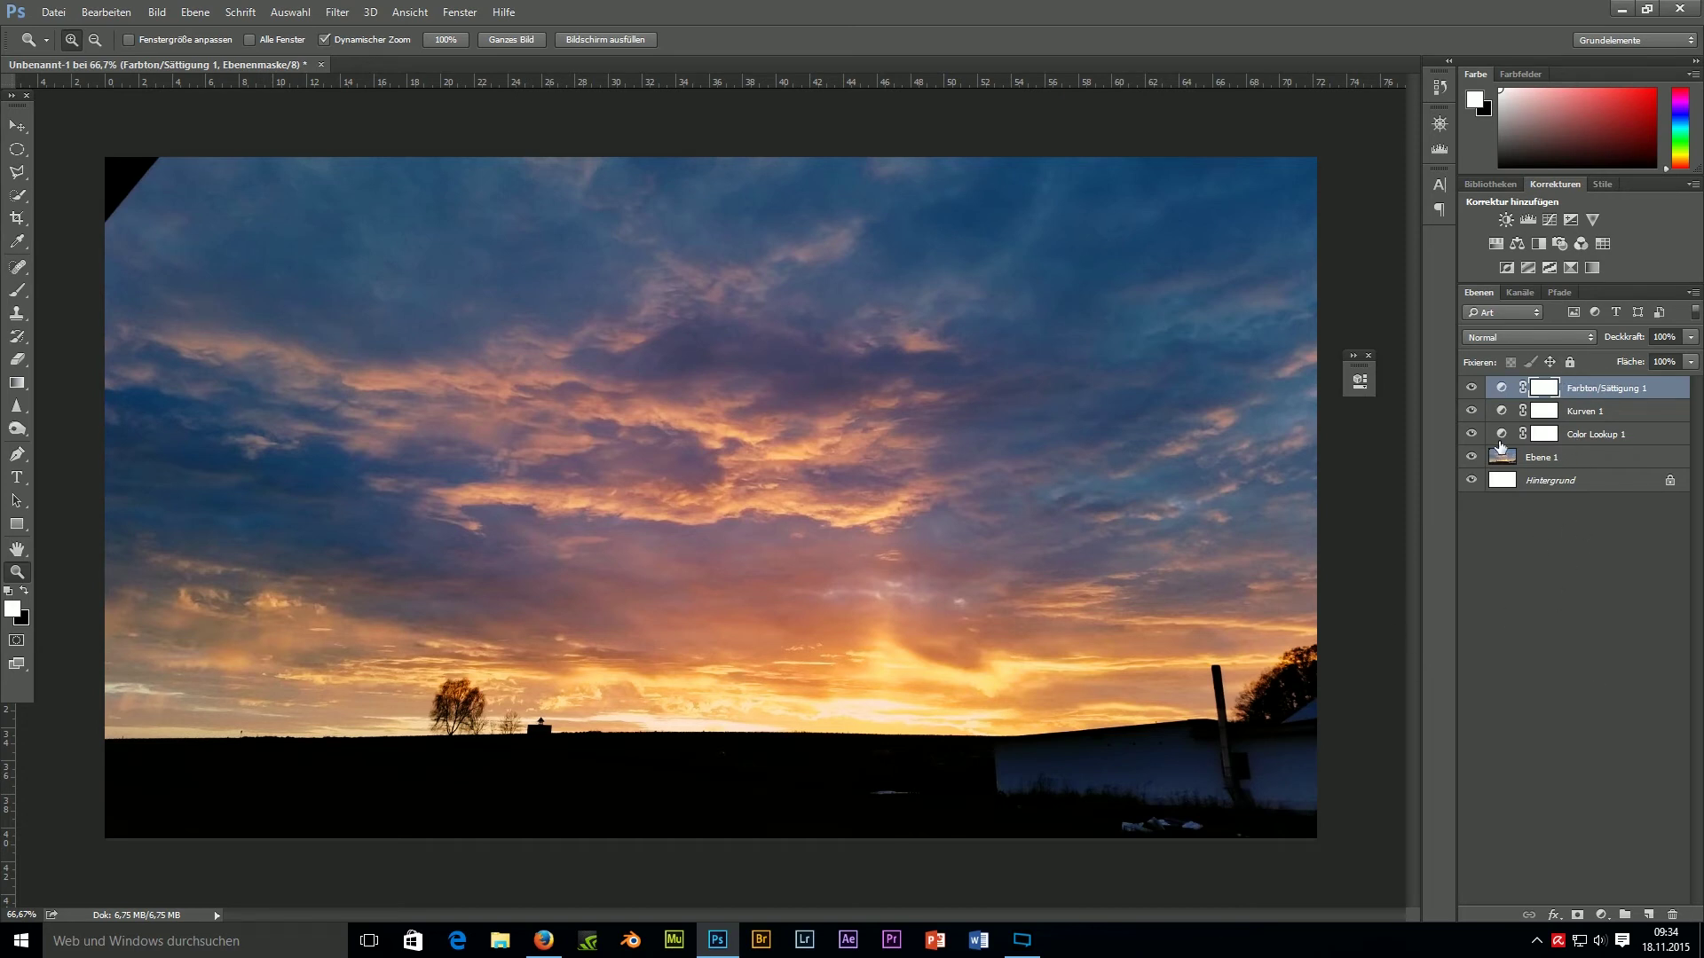
pyautogui.moveTo(1473, 390); pyautogui.dragTo(1471, 412)
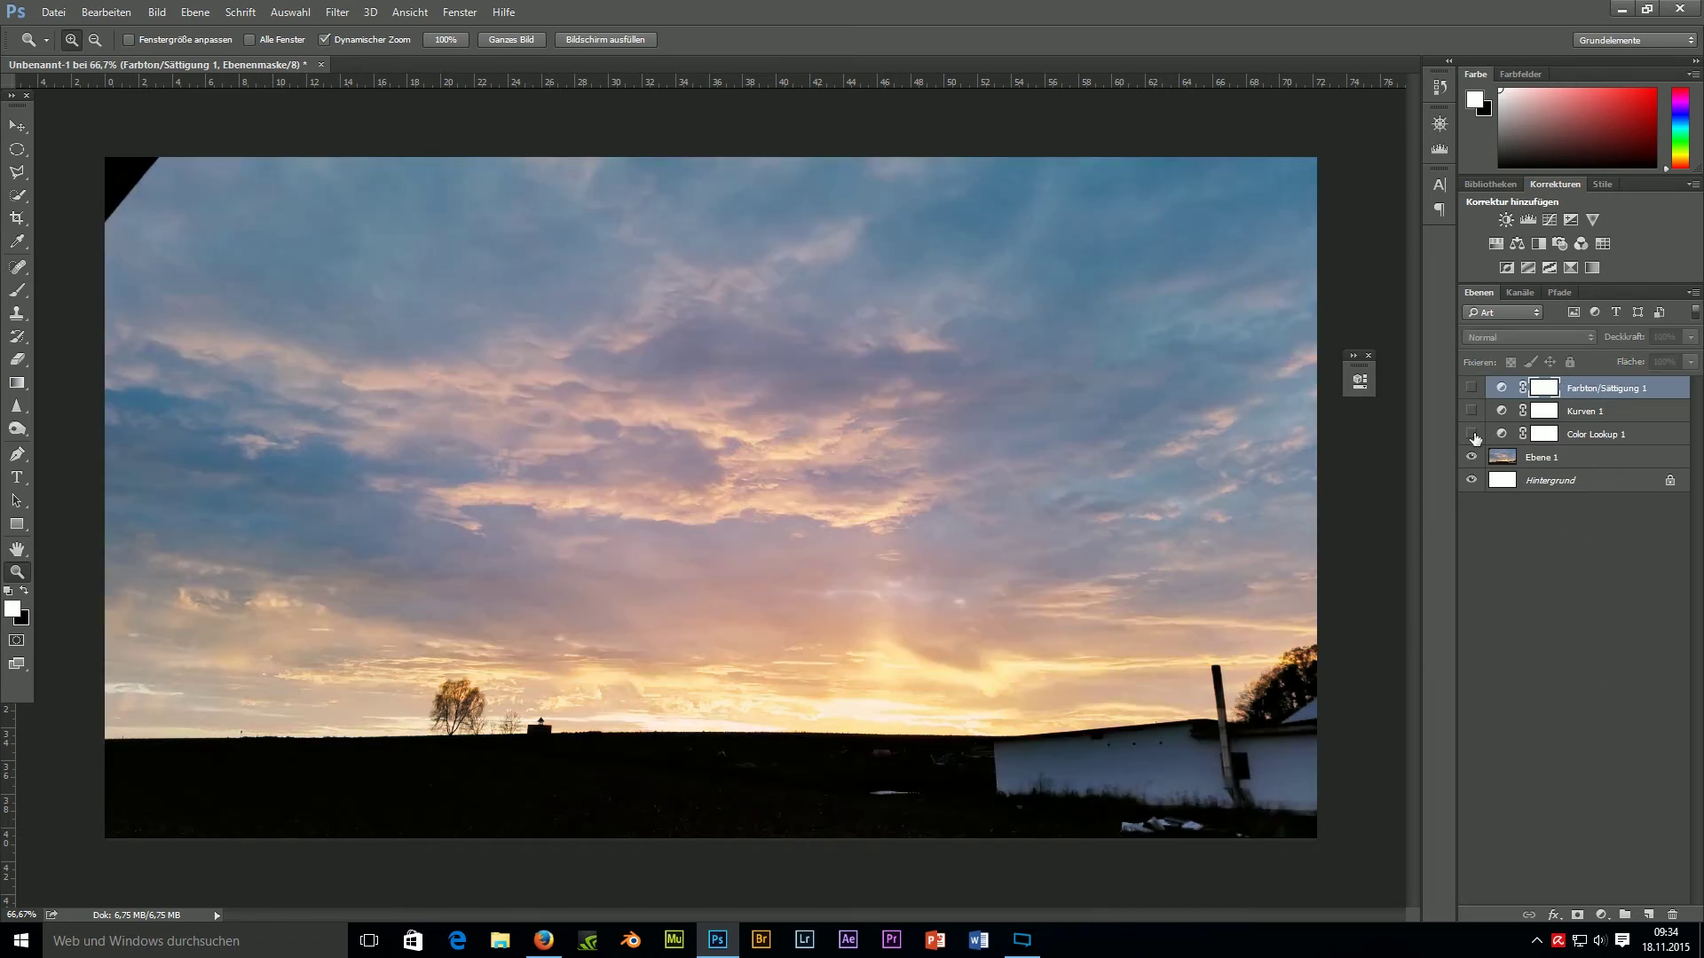
pyautogui.click(1471, 388)
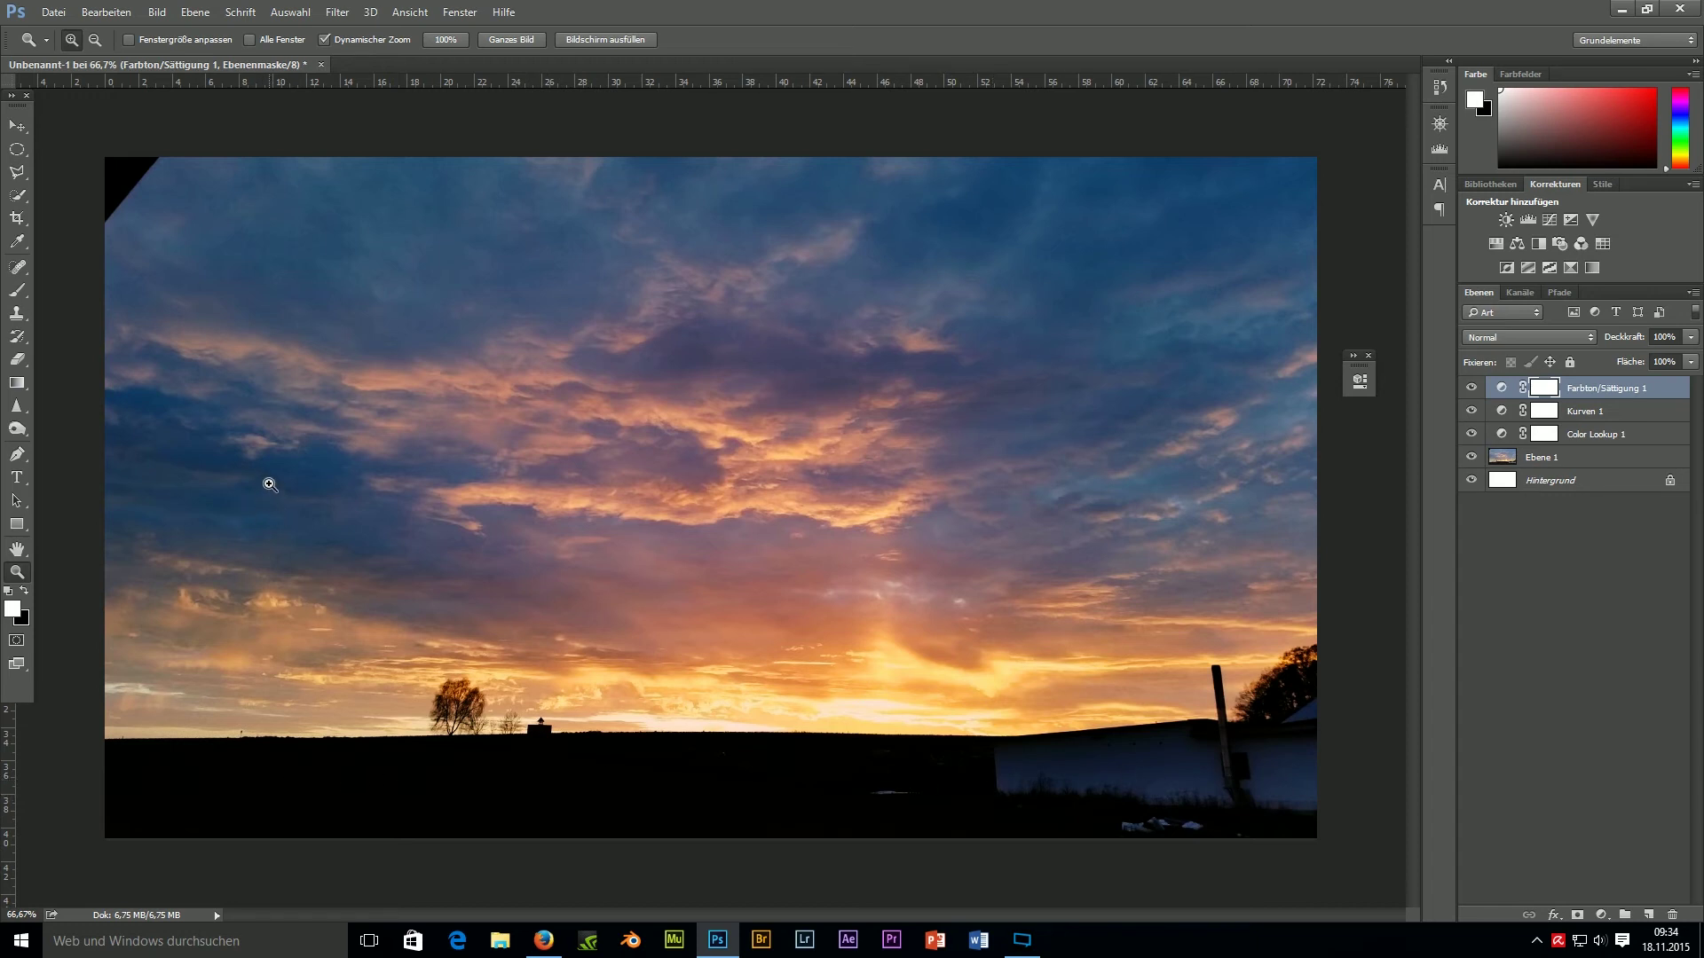
pyautogui.click(16, 220)
# Crop to a 3:2 ratio framing the glowing clouds and lone tree, then commit the crop.
pyautogui.write('3')
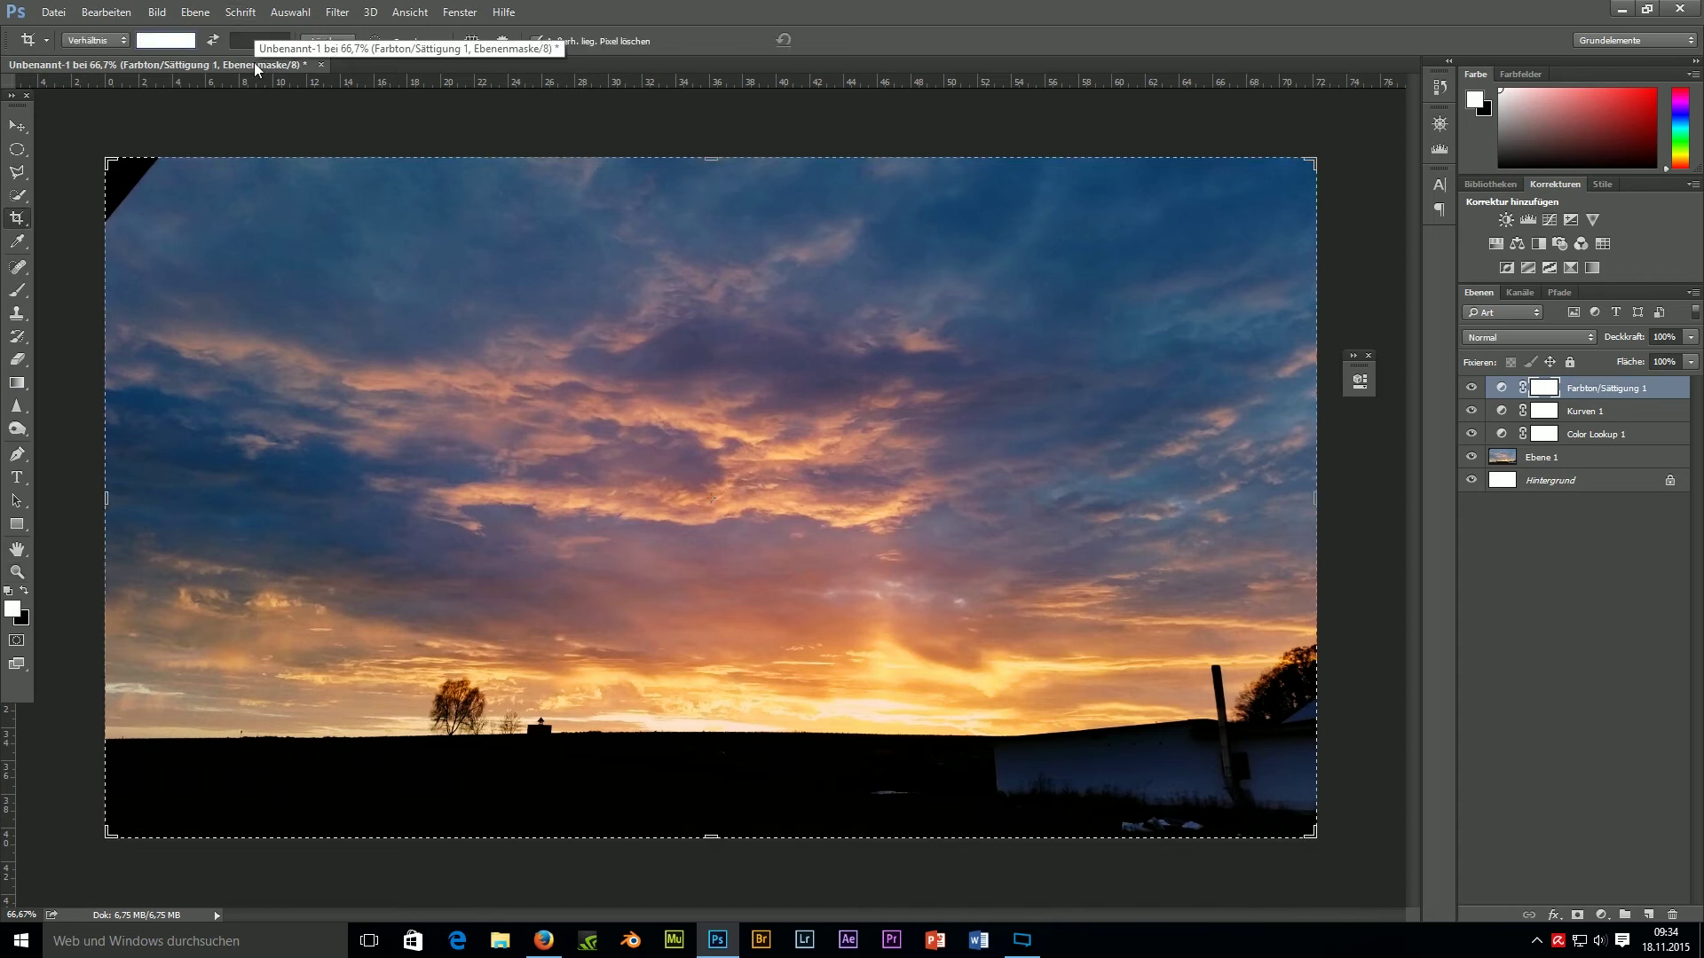
pyautogui.press('Tab')
pyautogui.write('2')
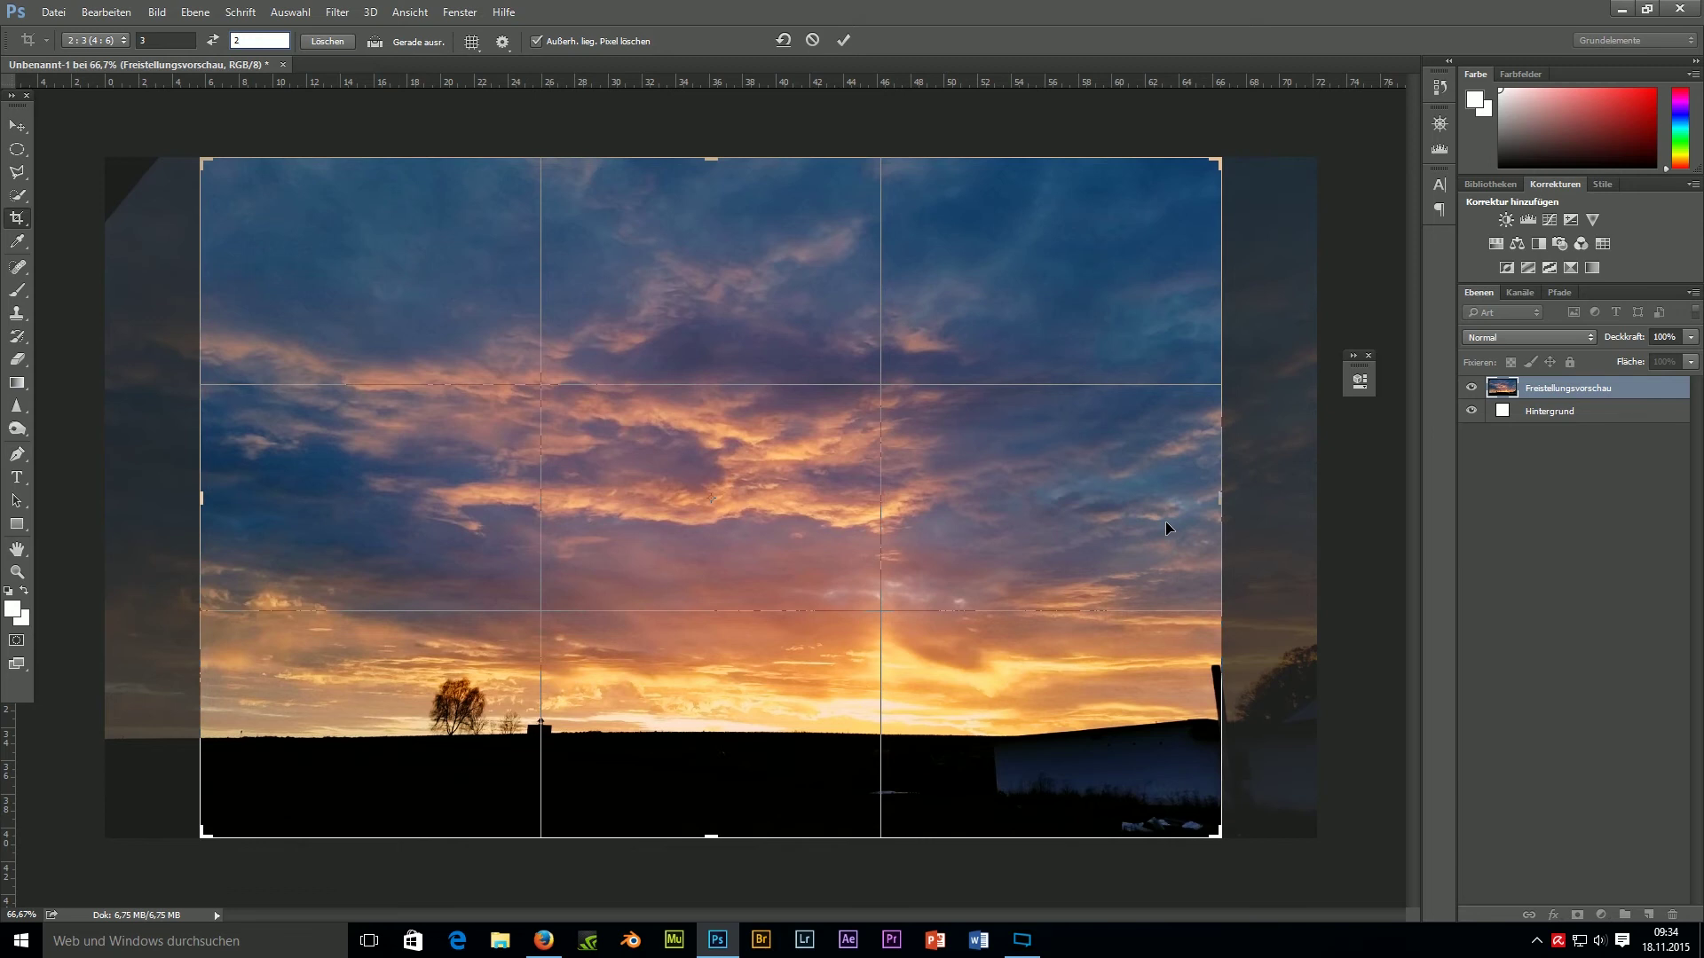
pyautogui.moveTo(1219, 833); pyautogui.dragTo(1141, 782)
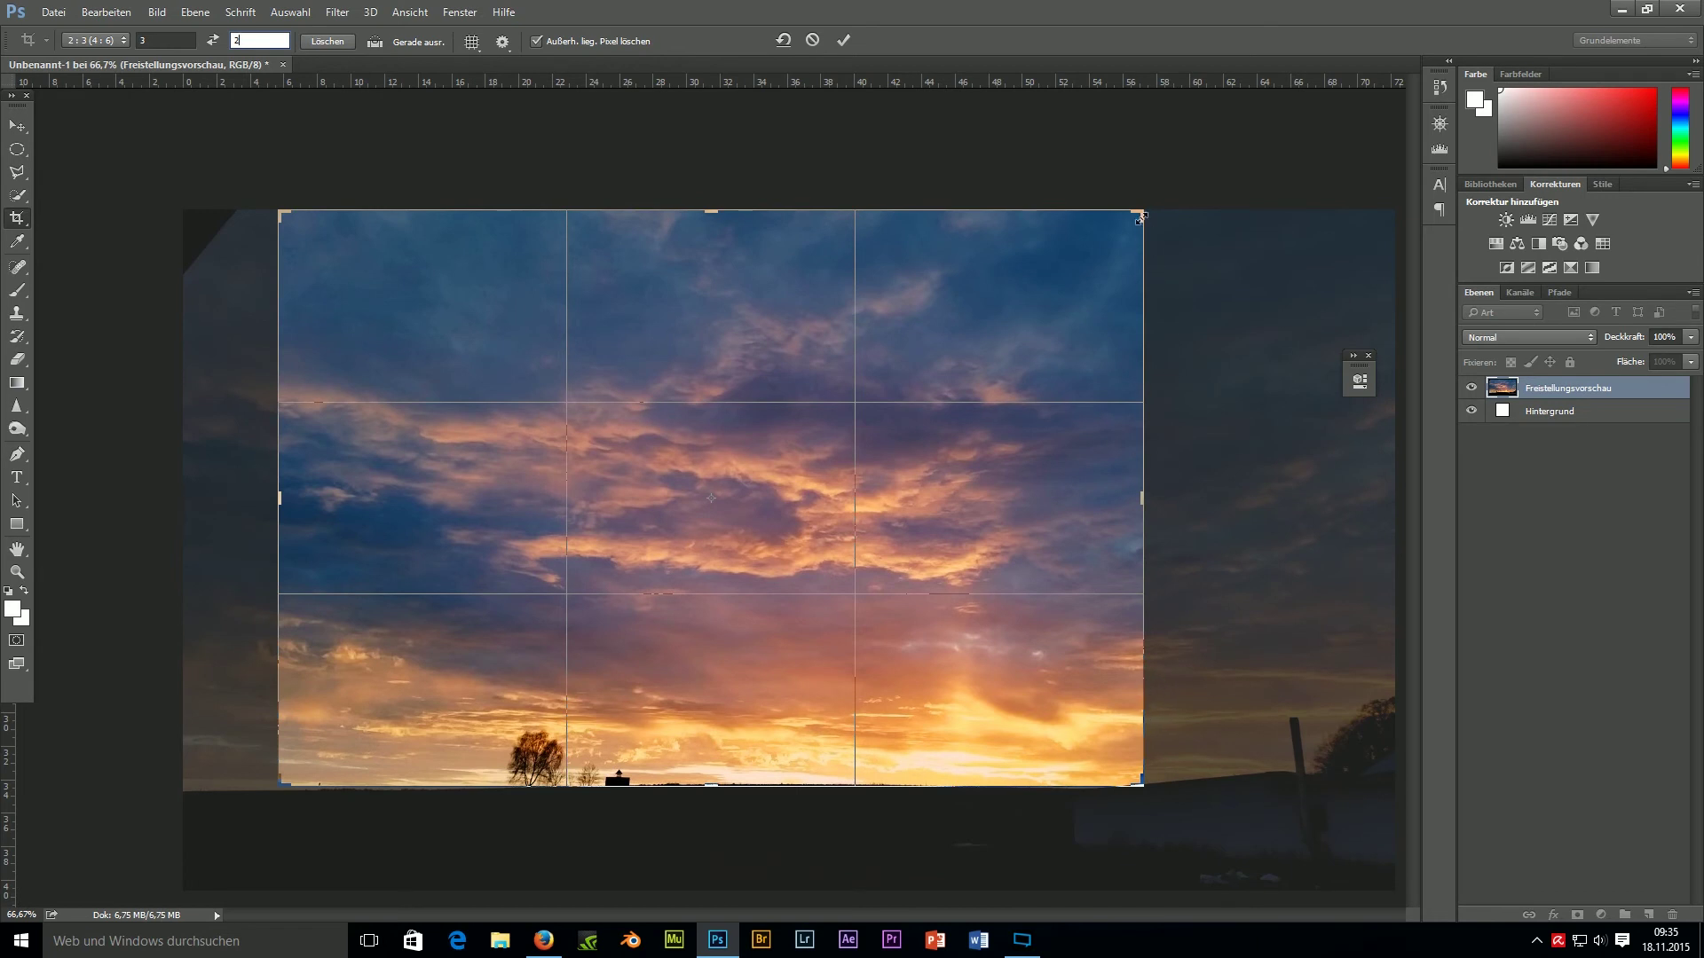
pyautogui.moveTo(1143, 224); pyautogui.dragTo(1058, 265)
pyautogui.moveTo(961, 600); pyautogui.dragTo(864, 584)
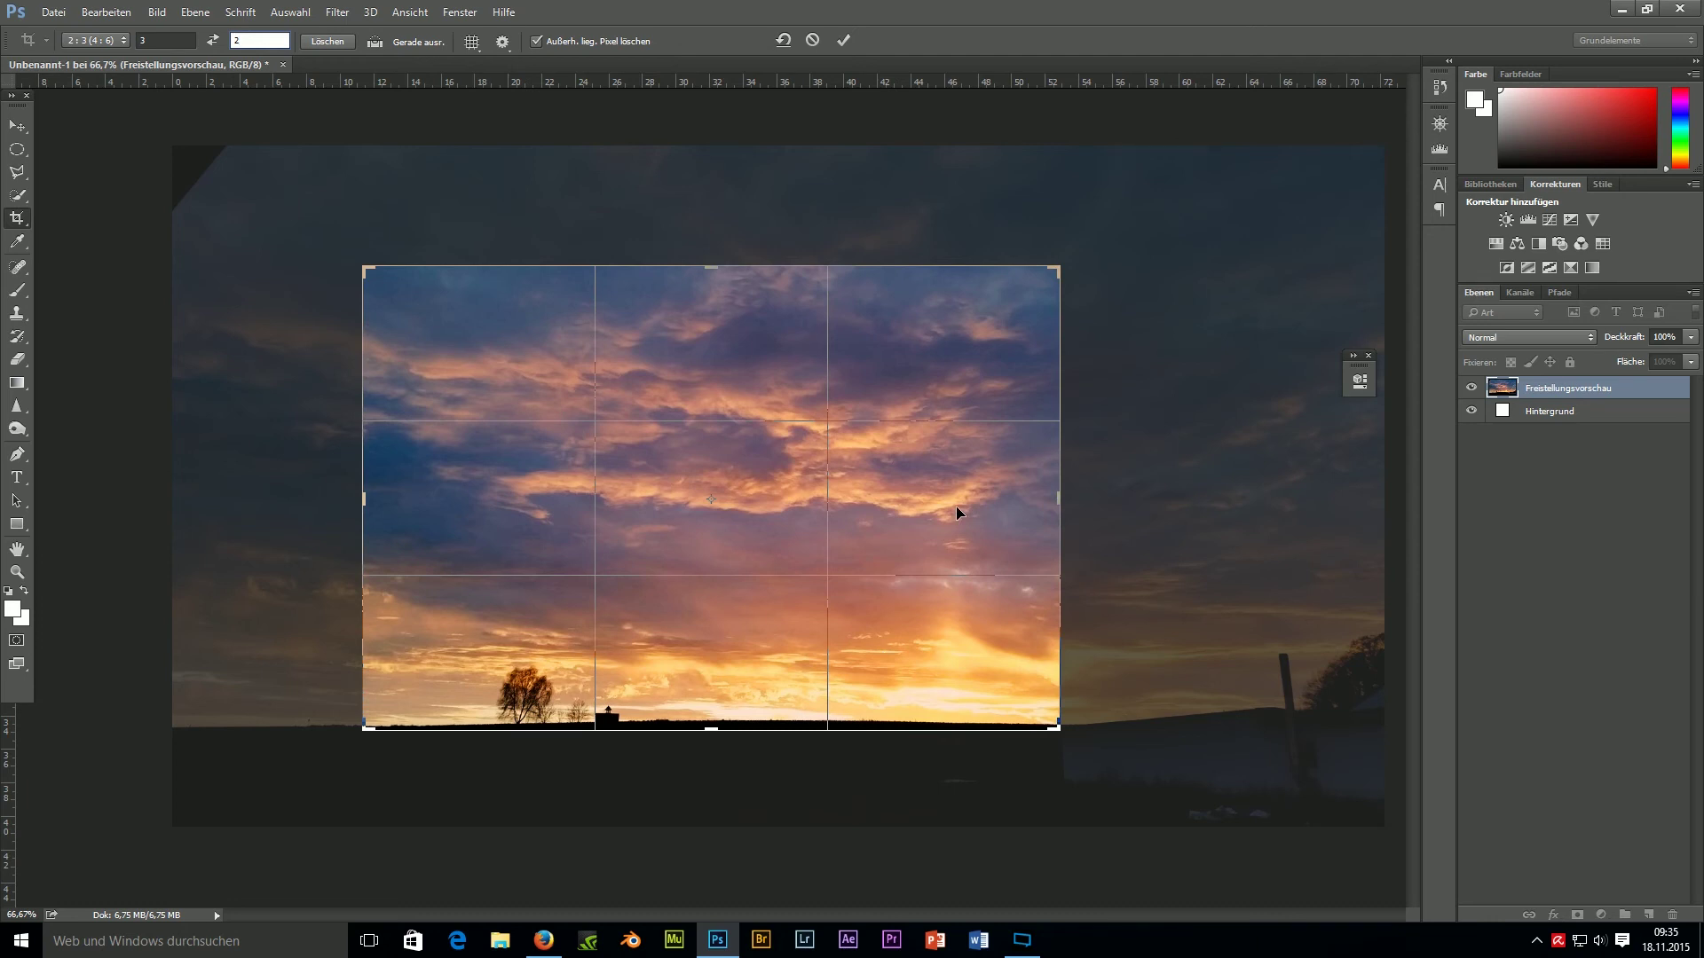
pyautogui.press('Return')
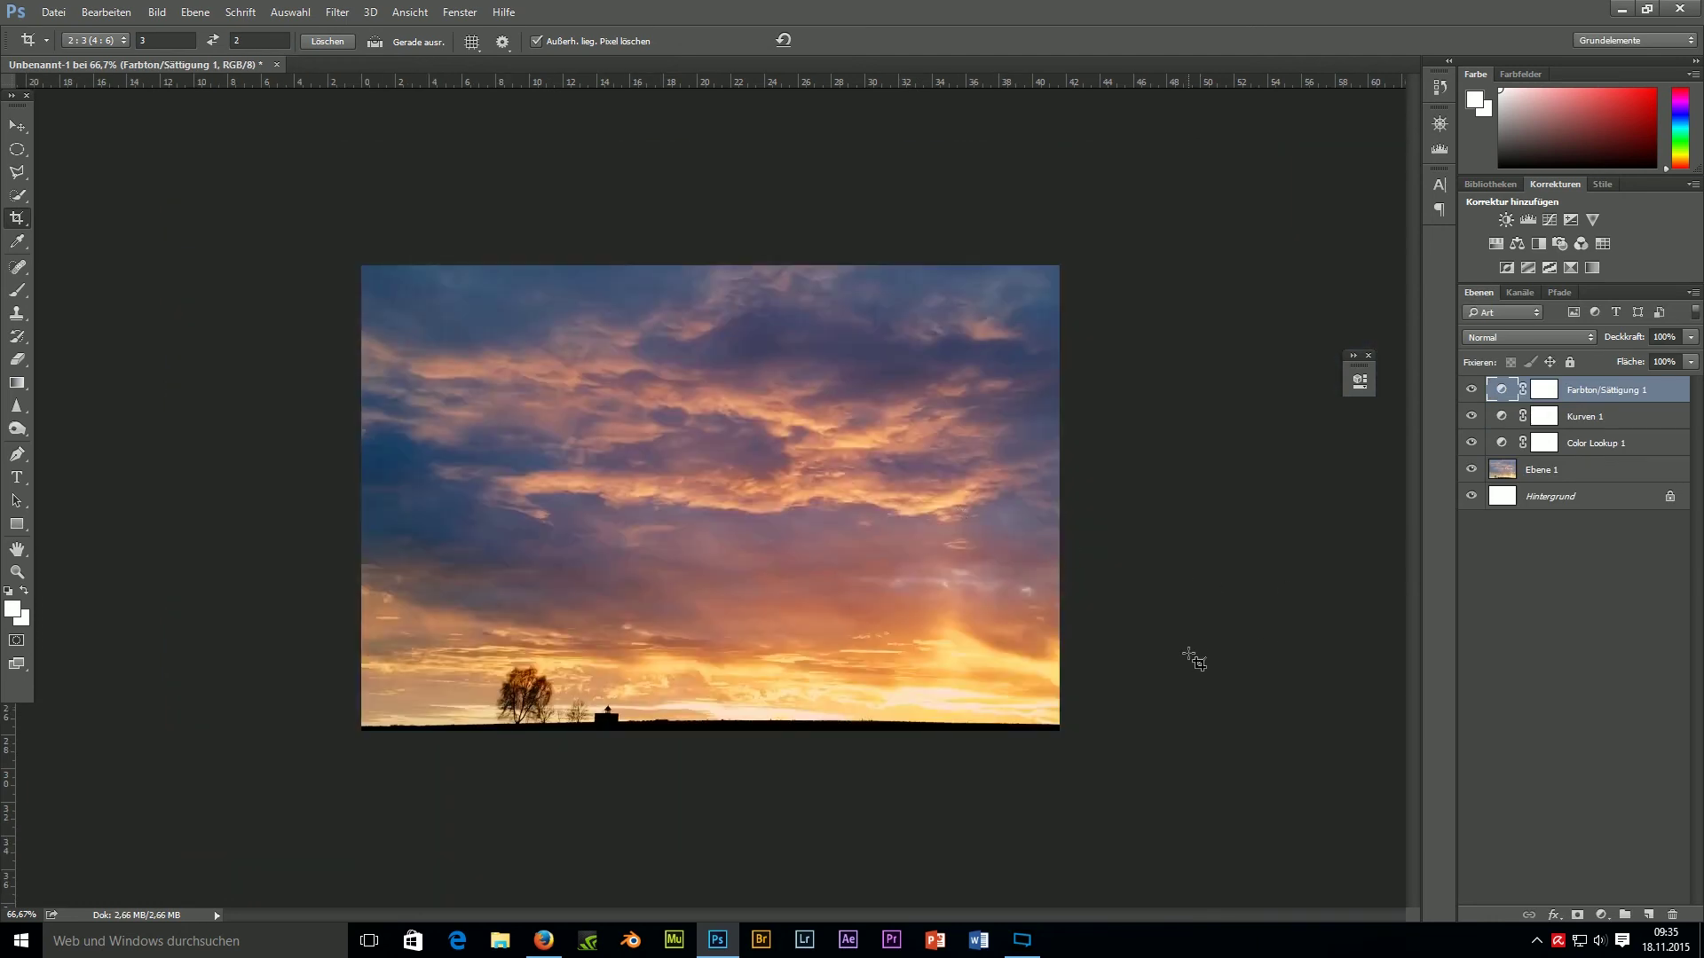